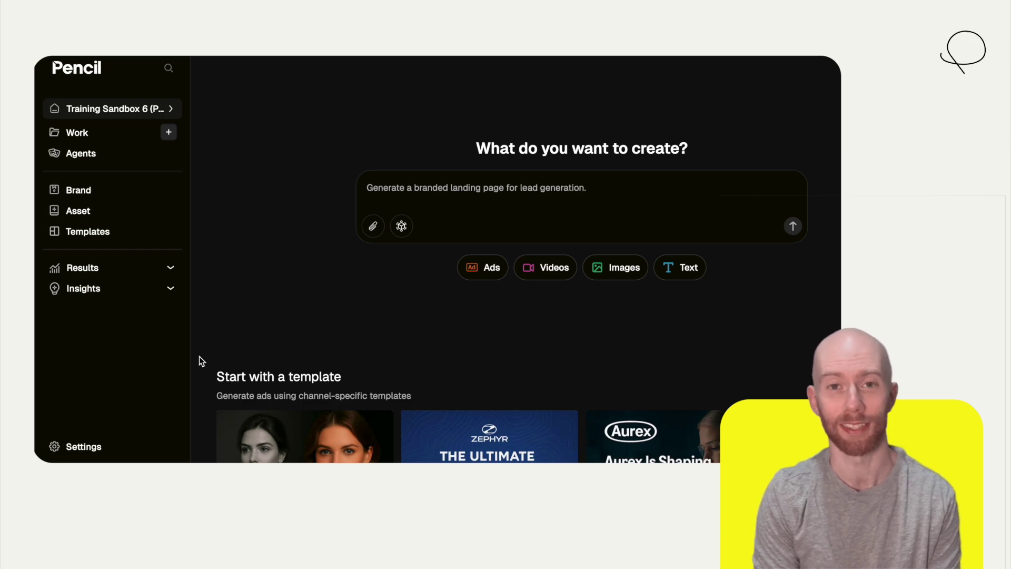
{"action": "scroll", "coordinate": [199, 356], "scroll_direction": "down", "scroll_amount": 5}
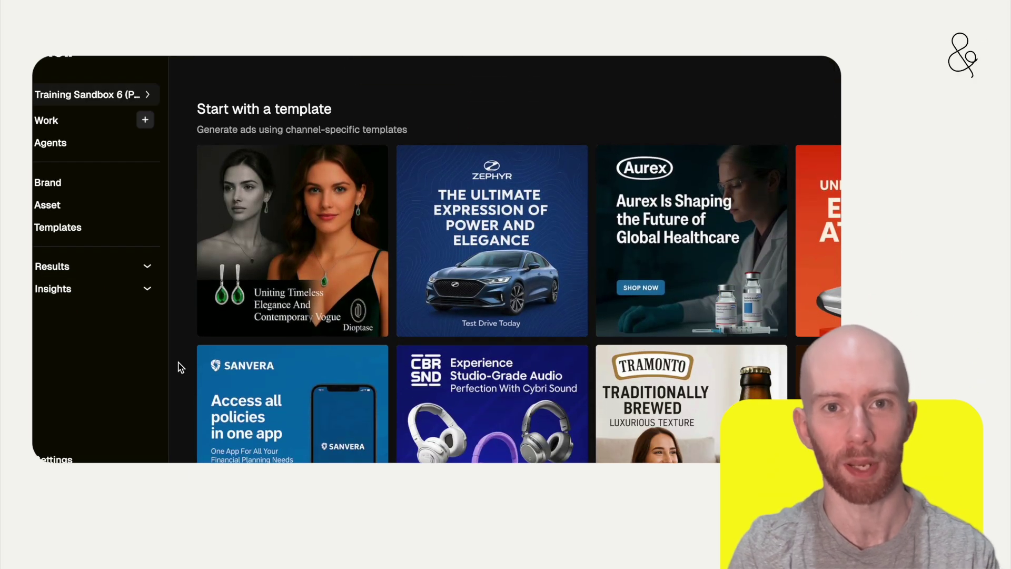
{"action": "scroll", "coordinate": [180, 366], "scroll_direction": "down", "scroll_amount": 5}
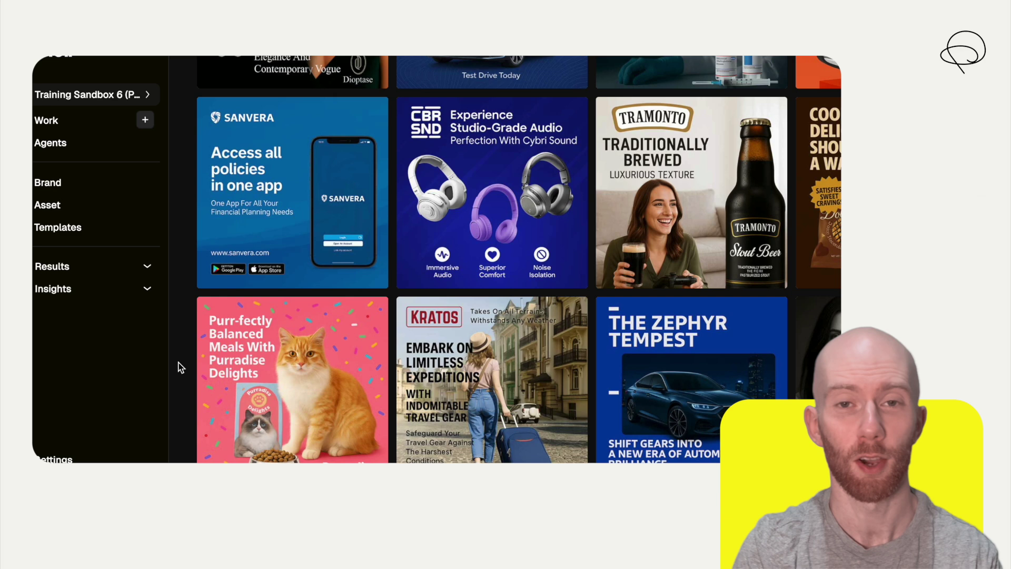
{"action": "scroll", "coordinate": [180, 366], "scroll_direction": "down", "scroll_amount": 5}
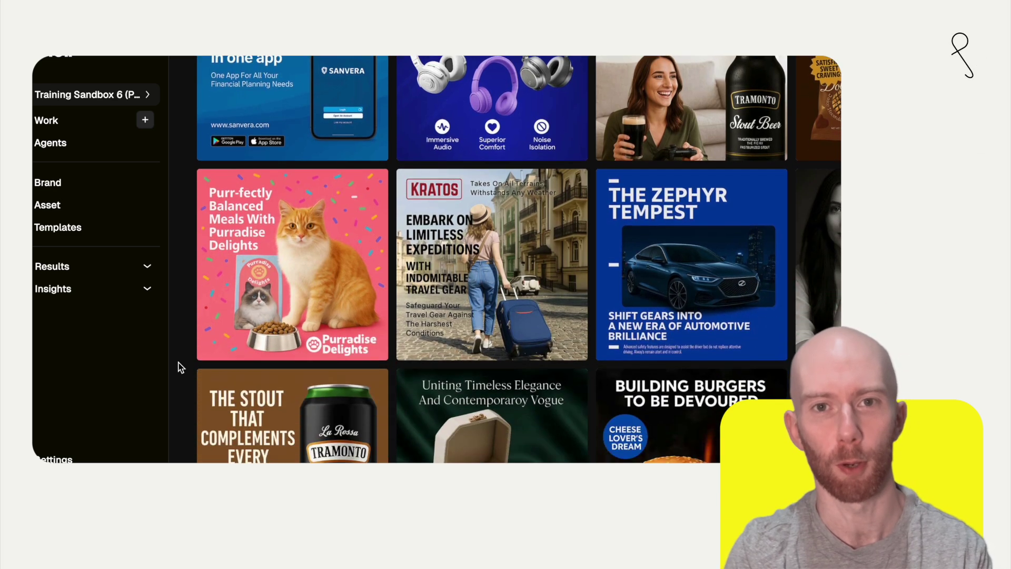
{"action": "scroll", "coordinate": [179, 366], "scroll_direction": "down", "scroll_amount": 3}
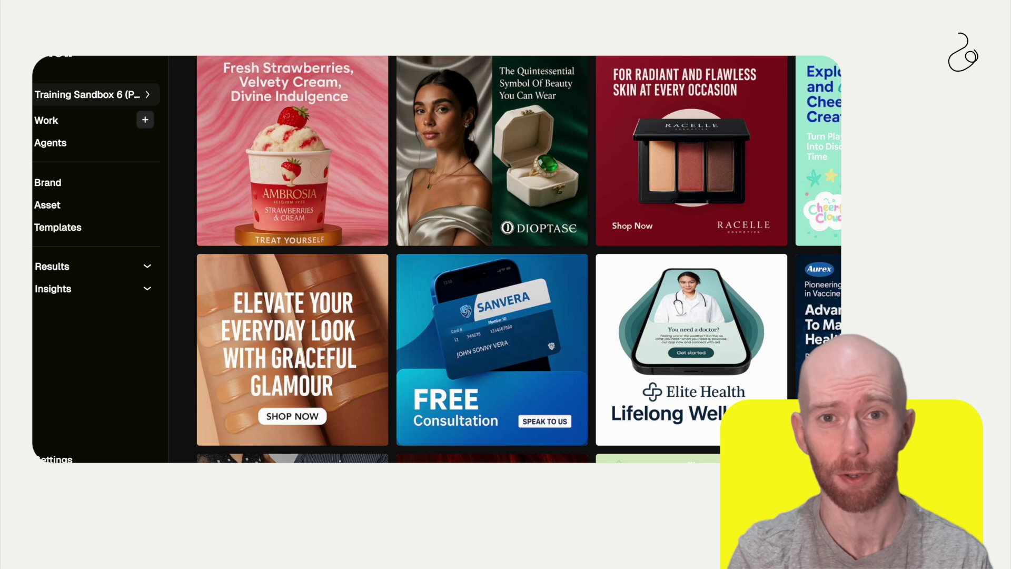
- Review the brand kit's Knowledge, Tone and Elements categories from the Brand sidebar
{"action": "left_click", "coordinate": [48, 182]}
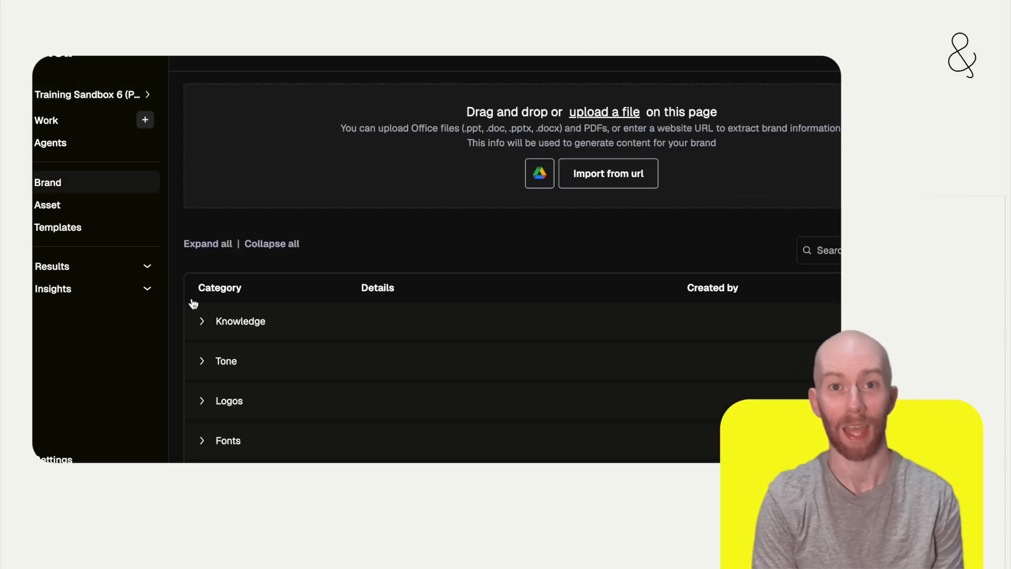
{"action": "left_click", "coordinate": [202, 321]}
{"action": "scroll", "coordinate": [203, 326], "scroll_direction": "down", "scroll_amount": 1}
{"action": "scroll", "coordinate": [202, 326], "scroll_direction": "down", "scroll_amount": 2}
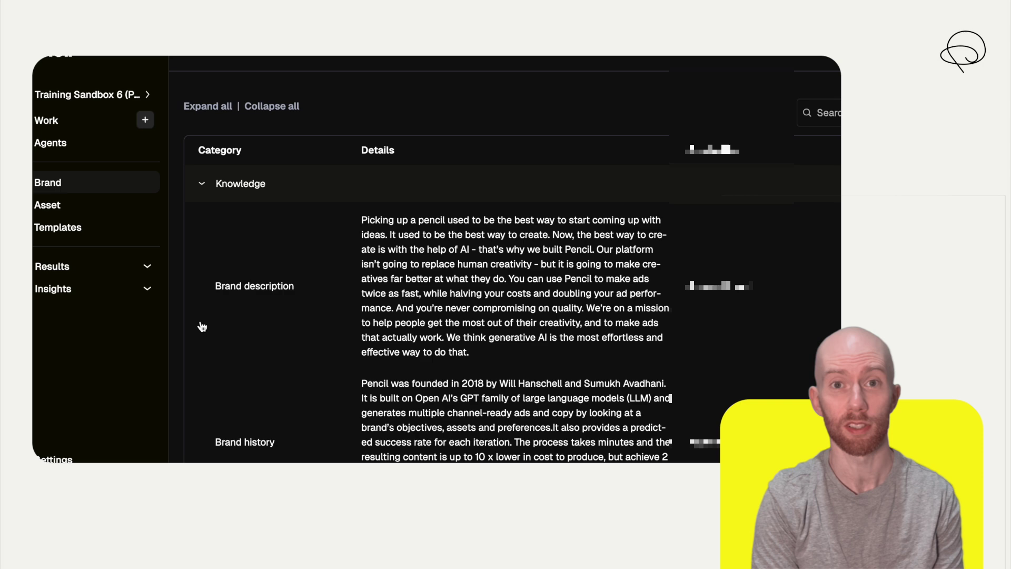
{"action": "scroll", "coordinate": [202, 325], "scroll_direction": "down", "scroll_amount": 4}
{"action": "scroll", "coordinate": [202, 326], "scroll_direction": "down", "scroll_amount": 2}
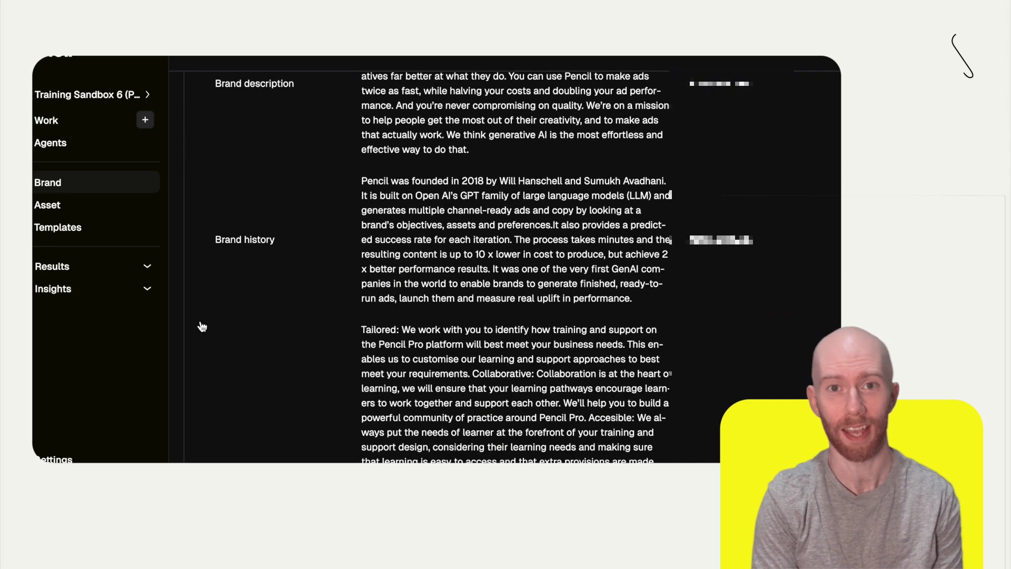
{"action": "scroll", "coordinate": [202, 326], "scroll_direction": "down", "scroll_amount": 3}
{"action": "scroll", "coordinate": [203, 325], "scroll_direction": "down", "scroll_amount": 3}
{"action": "scroll", "coordinate": [202, 325], "scroll_direction": "down", "scroll_amount": 2}
{"action": "scroll", "coordinate": [202, 325], "scroll_direction": "down", "scroll_amount": 3}
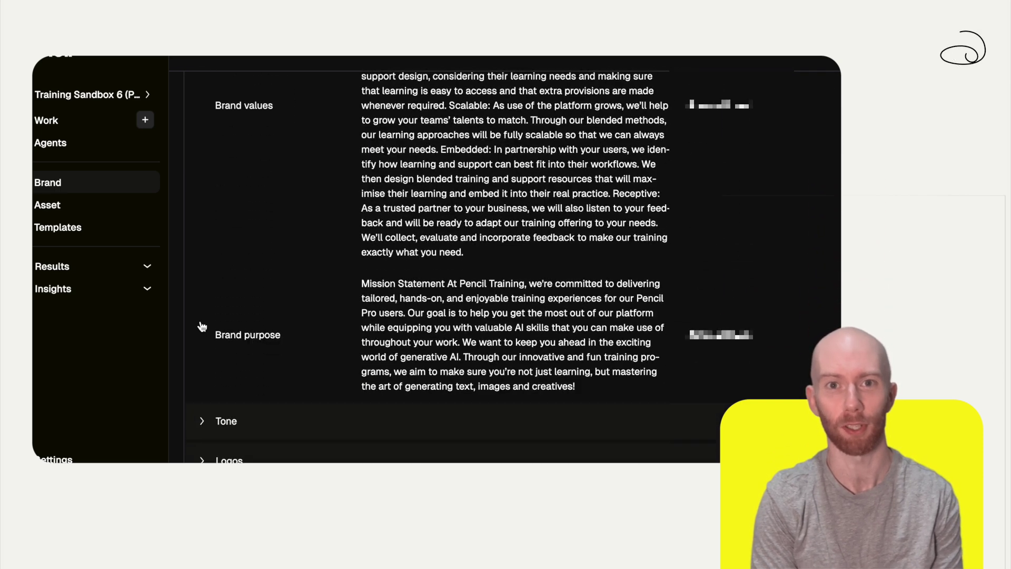
{"action": "scroll", "coordinate": [202, 325], "scroll_direction": "down", "scroll_amount": 3}
{"action": "left_click", "coordinate": [199, 344]}
{"action": "scroll", "coordinate": [200, 344], "scroll_direction": "down", "scroll_amount": 1}
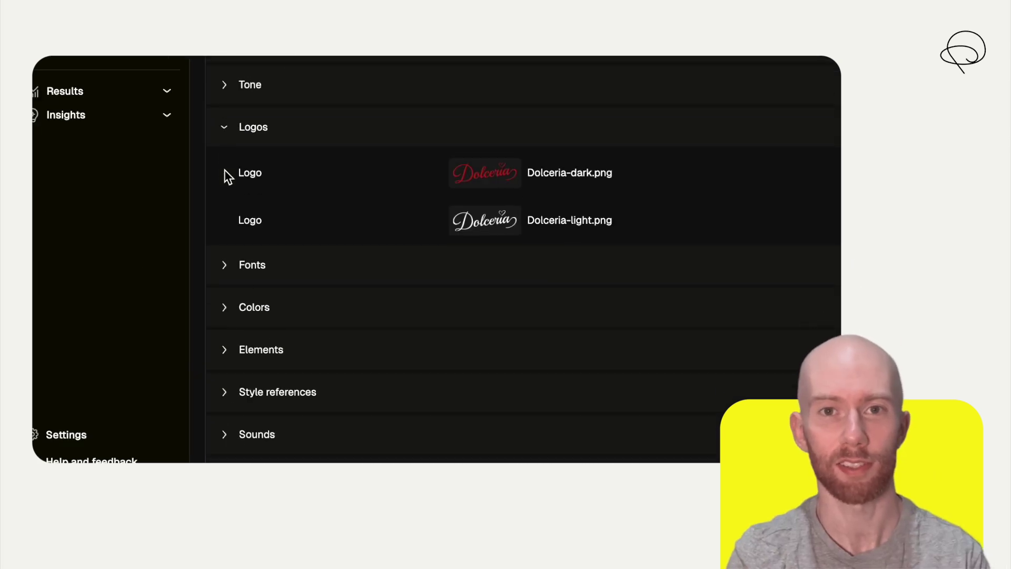
{"action": "scroll", "coordinate": [228, 237], "scroll_direction": "down", "scroll_amount": 1}
{"action": "left_click", "coordinate": [227, 295]}
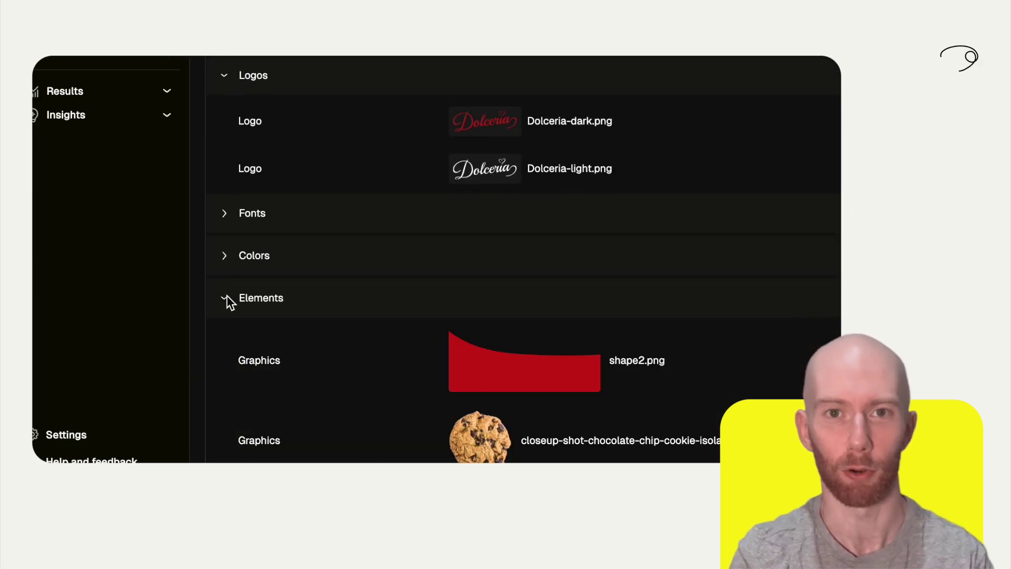
{"action": "scroll", "coordinate": [227, 296], "scroll_direction": "down", "scroll_amount": 3}
{"action": "scroll", "coordinate": [228, 300], "scroll_direction": "down", "scroll_amount": 2}
{"action": "scroll", "coordinate": [228, 300], "scroll_direction": "down", "scroll_amount": 3}
{"action": "scroll", "coordinate": [228, 301], "scroll_direction": "down", "scroll_amount": 3}
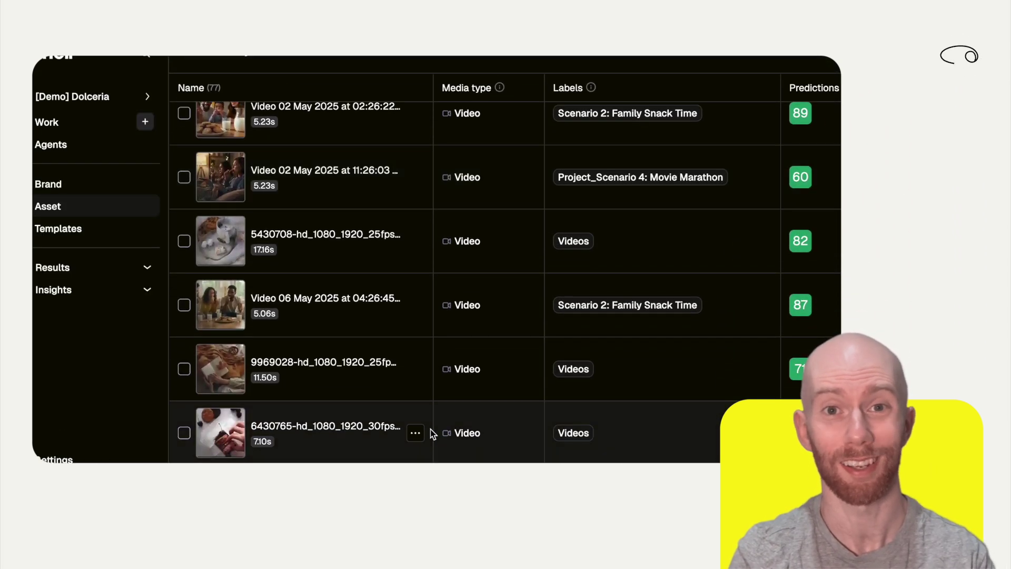
{"action": "scroll", "coordinate": [431, 433], "scroll_direction": "down", "scroll_amount": 1}
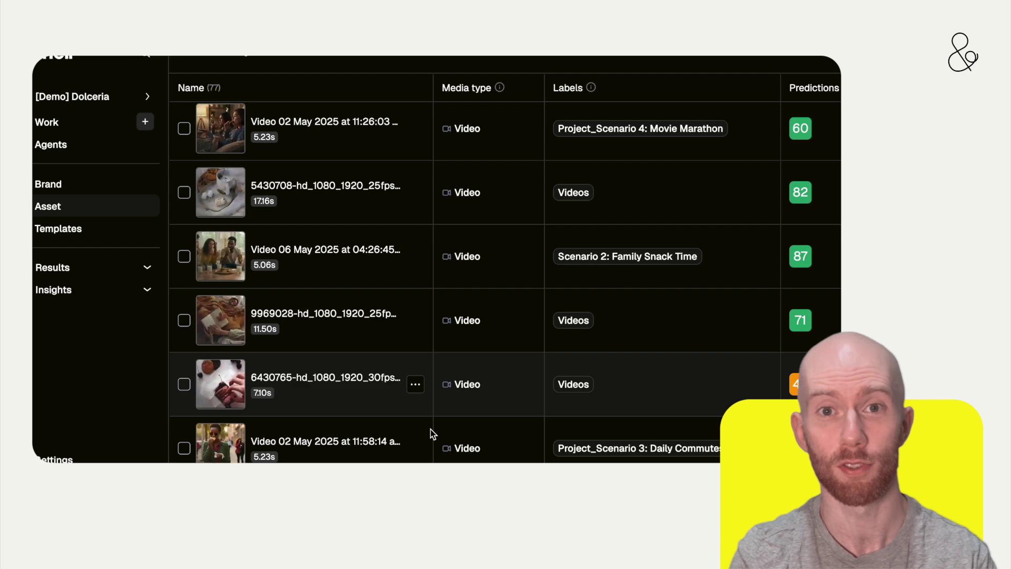
{"action": "scroll", "coordinate": [431, 433], "scroll_direction": "down", "scroll_amount": 1}
{"action": "scroll", "coordinate": [431, 433], "scroll_direction": "down", "scroll_amount": 1}
{"action": "scroll", "coordinate": [431, 433], "scroll_direction": "down", "scroll_amount": 2}
{"action": "scroll", "coordinate": [431, 433], "scroll_direction": "down", "scroll_amount": 2}
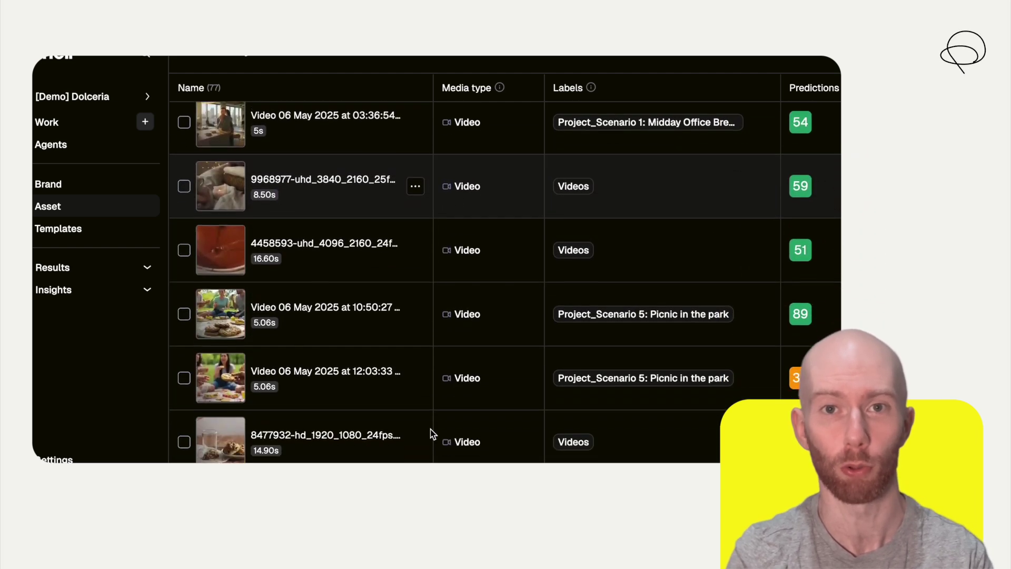
{"action": "scroll", "coordinate": [430, 434], "scroll_direction": "down", "scroll_amount": 1}
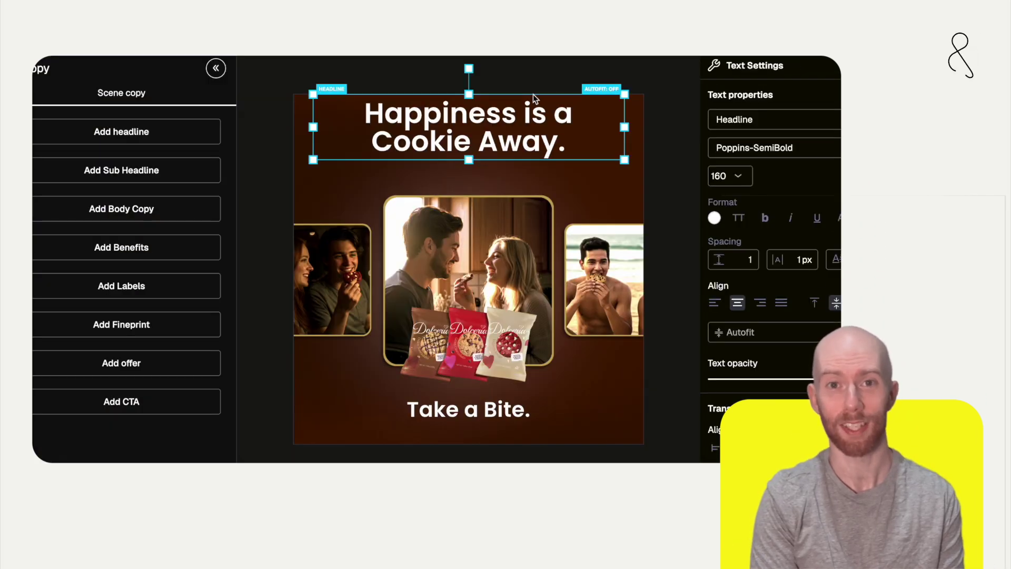
- Move the headline lower and select the 'Take a Bite.' tagline text
{"action": "left_click_drag", "start_coordinate": [530, 103], "coordinate": [530, 120]}
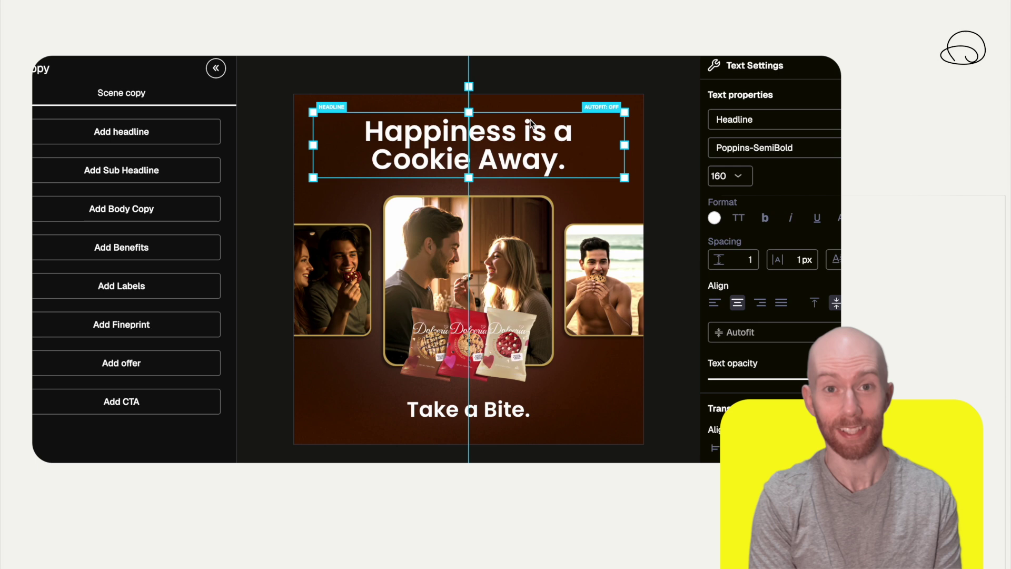
{"action": "left_click", "coordinate": [472, 413]}
{"action": "double_click", "coordinate": [473, 412]}
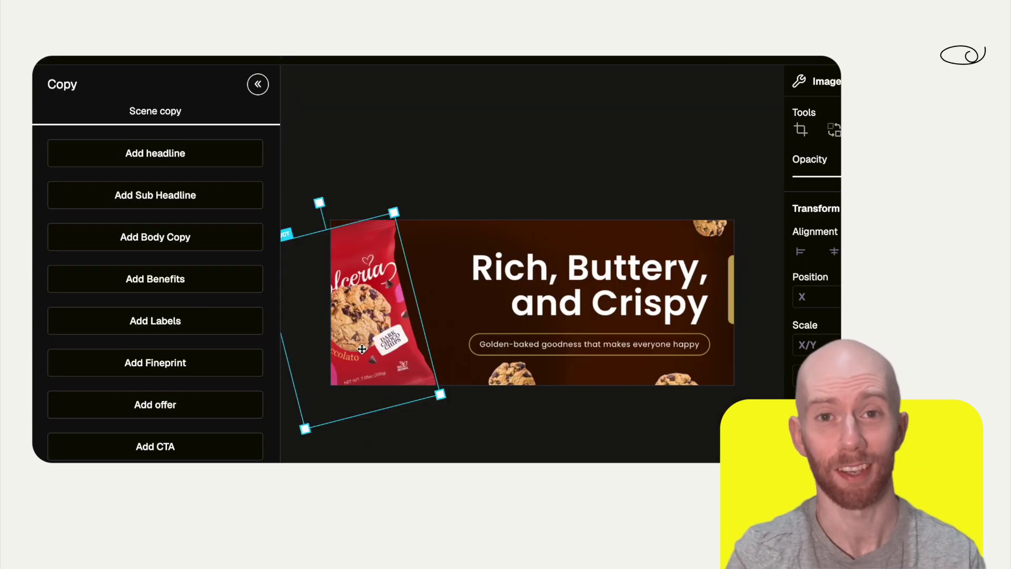
- Tilt the product bag onto the banner's left and place the cookie beside the headline
{"action": "left_click_drag", "start_coordinate": [357, 349], "coordinate": [401, 342]}
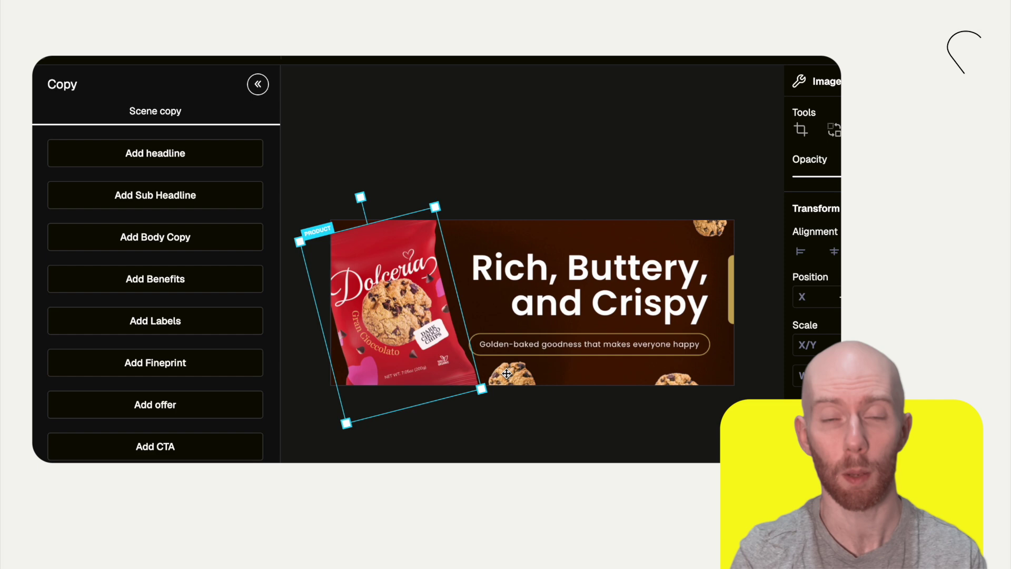
{"action": "left_click_drag", "start_coordinate": [507, 373], "coordinate": [479, 298]}
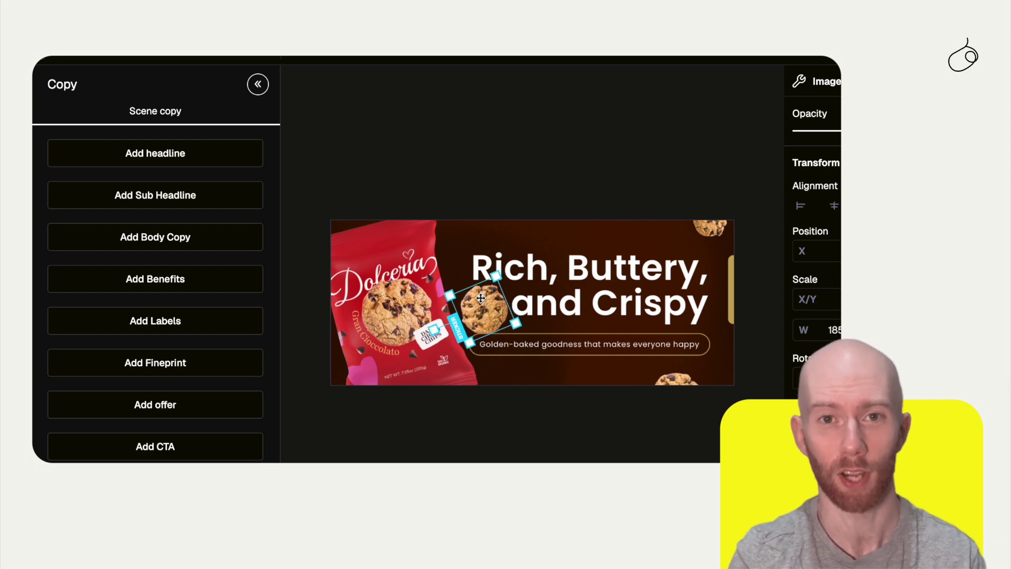
{"action": "left_click", "coordinate": [478, 186]}
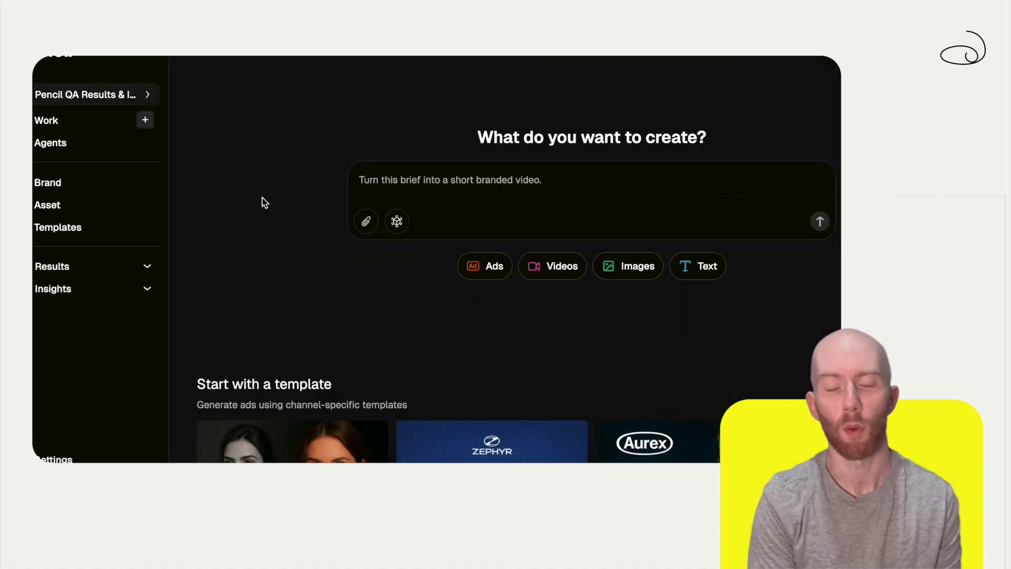
{"action": "type", "text": "Create a new HTML5 marketing email."}
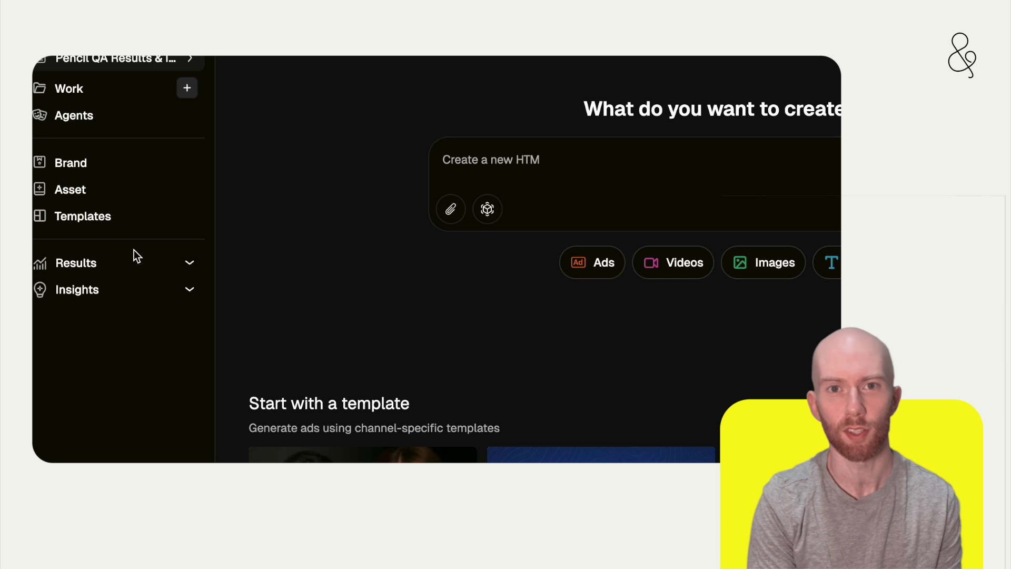
- Show the campaign results page with the channel filter options expanded
{"action": "left_click", "coordinate": [136, 268]}
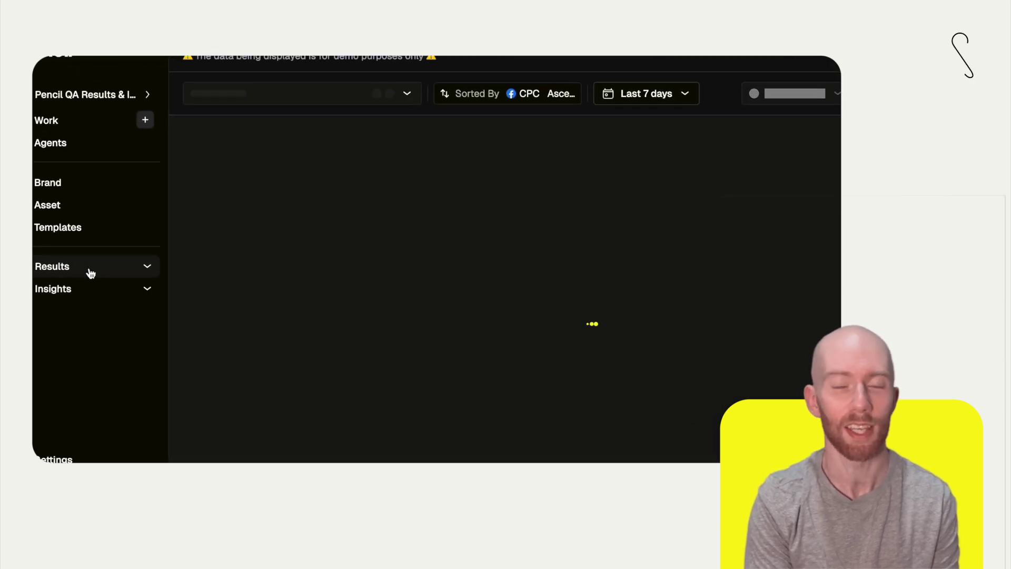
{"action": "left_click", "coordinate": [260, 81]}
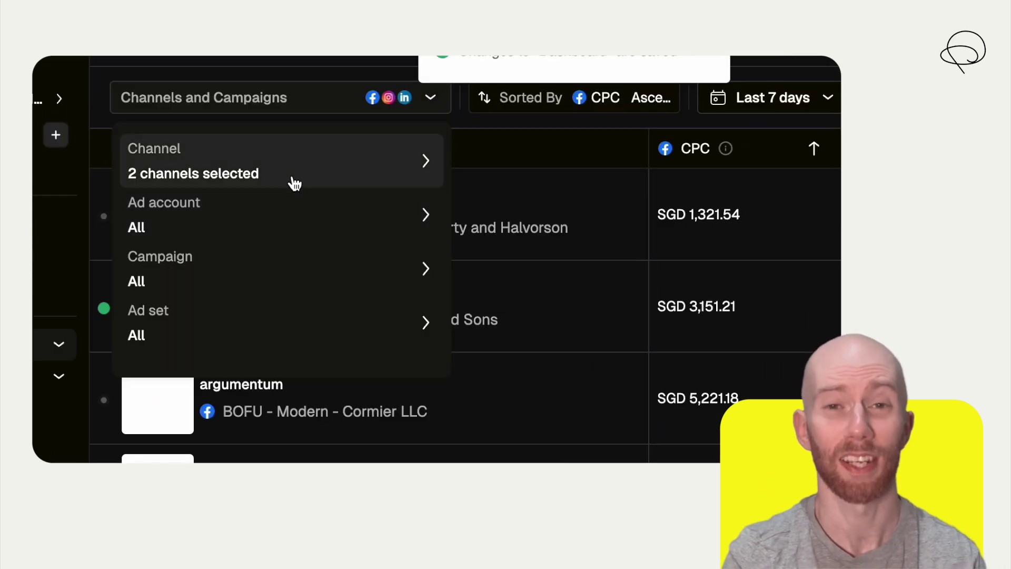
{"action": "left_click", "coordinate": [294, 178]}
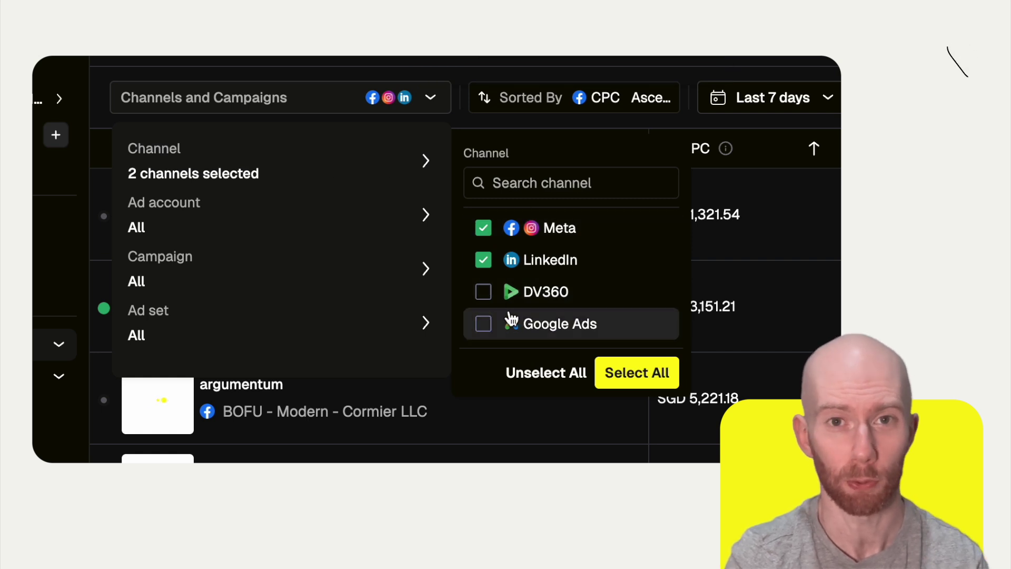
{"action": "scroll", "coordinate": [310, 263], "scroll_direction": "down", "scroll_amount": 2}
{"action": "scroll", "coordinate": [310, 264], "scroll_direction": "down", "scroll_amount": 1}
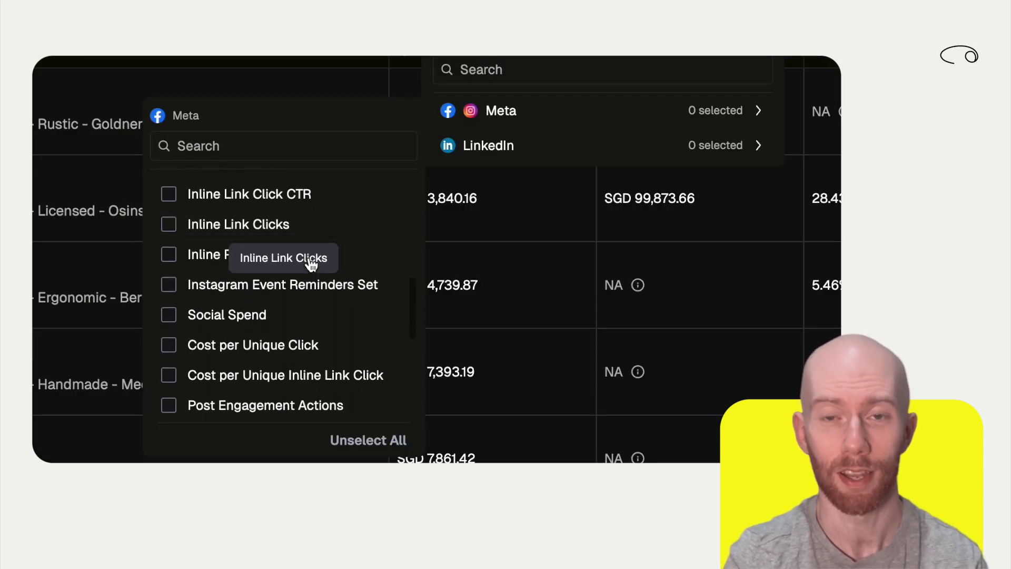
{"action": "scroll", "coordinate": [311, 263], "scroll_direction": "down", "scroll_amount": 2}
{"action": "scroll", "coordinate": [311, 263], "scroll_direction": "down", "scroll_amount": 2}
{"action": "scroll", "coordinate": [310, 263], "scroll_direction": "down", "scroll_amount": 1}
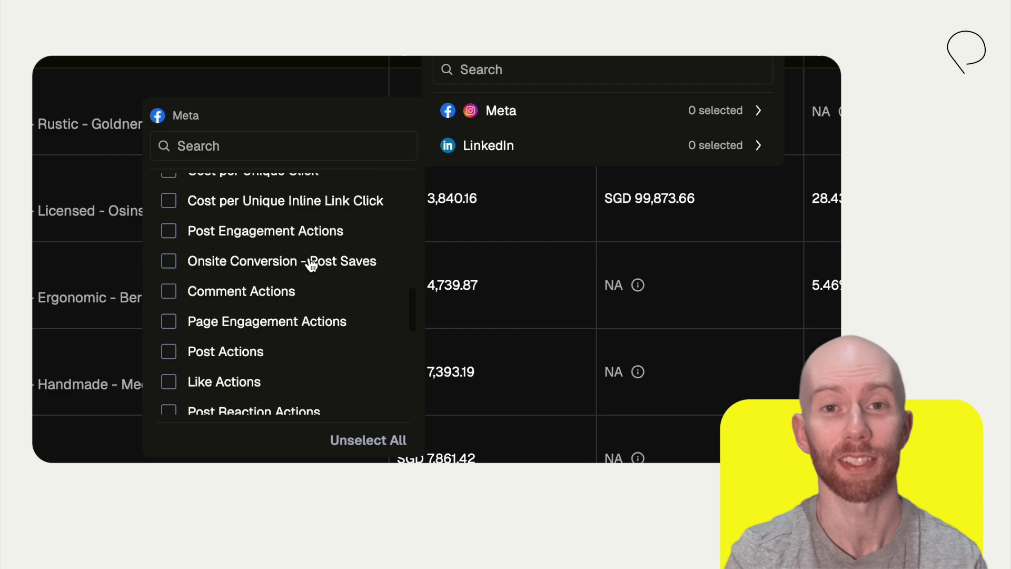
{"action": "scroll", "coordinate": [311, 263], "scroll_direction": "down", "scroll_amount": 1}
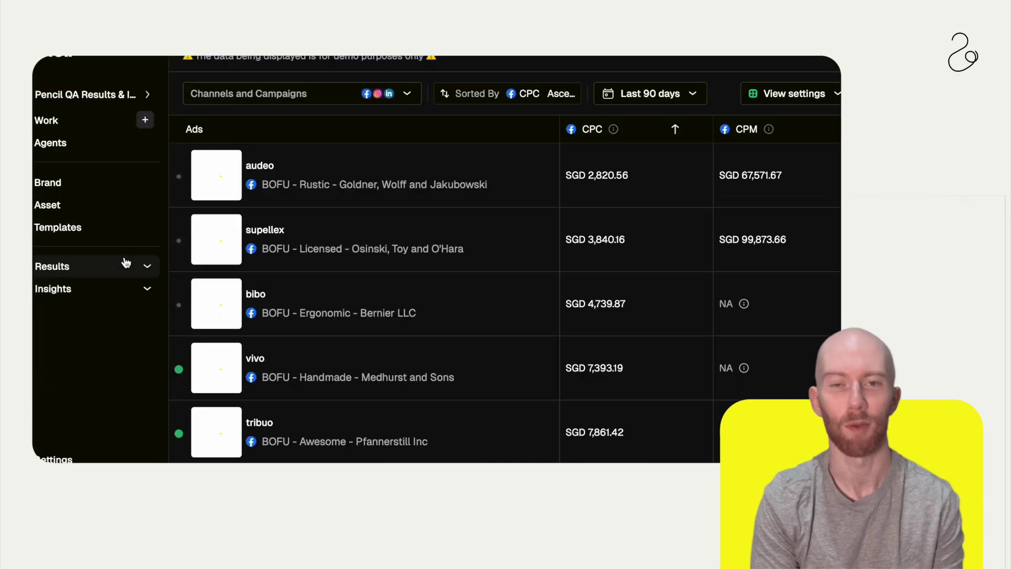
- Expand the Attention tag insights, then bring up the new-work choices from home
{"action": "left_click", "coordinate": [89, 293]}
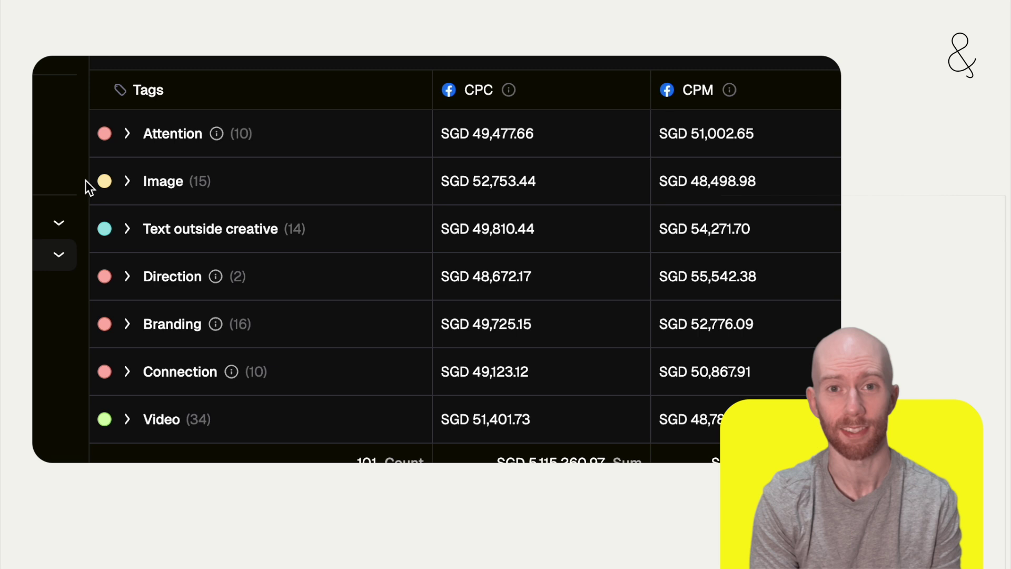
{"action": "left_click", "coordinate": [129, 133]}
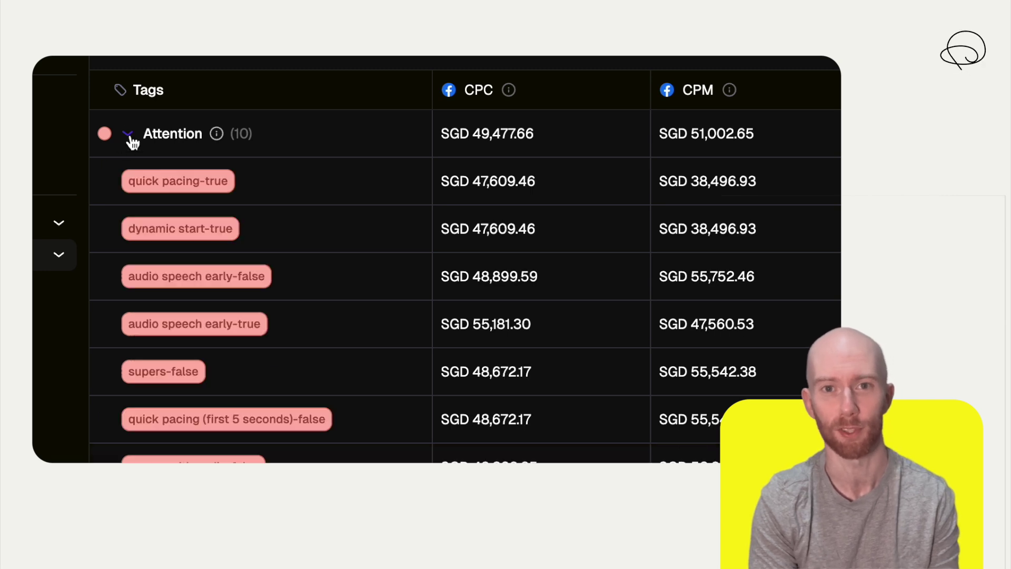
{"action": "scroll", "coordinate": [346, 255], "scroll_direction": "down", "scroll_amount": 3}
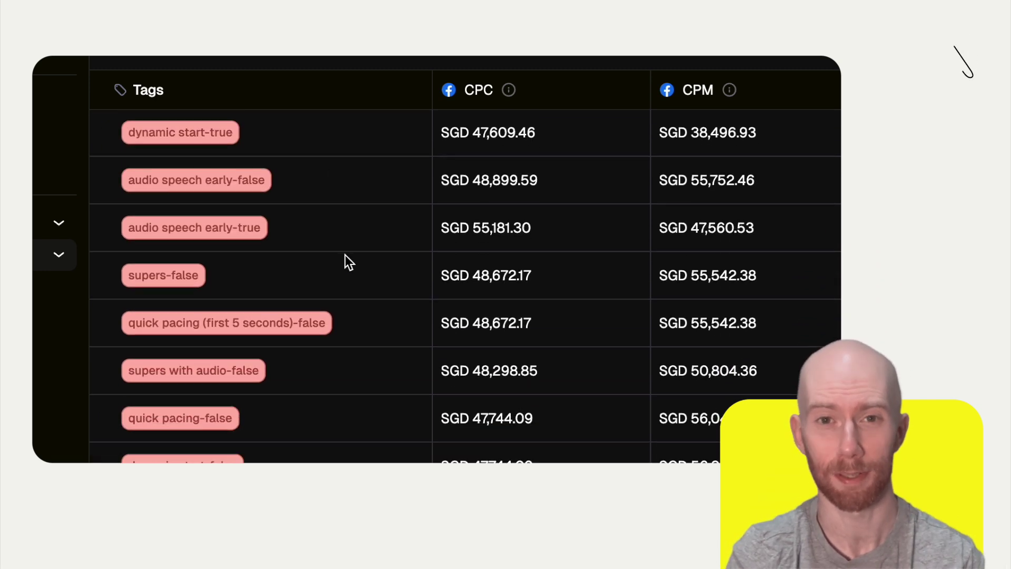
{"action": "scroll", "coordinate": [345, 255], "scroll_direction": "down", "scroll_amount": 2}
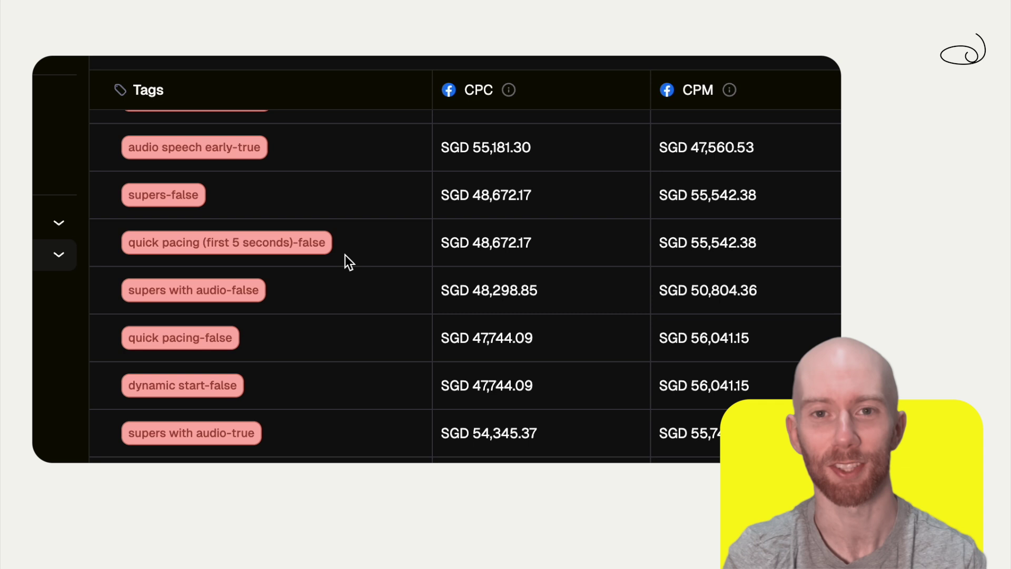
{"action": "scroll", "coordinate": [346, 256], "scroll_direction": "down", "scroll_amount": 2}
{"action": "scroll", "coordinate": [345, 255], "scroll_direction": "down", "scroll_amount": 2}
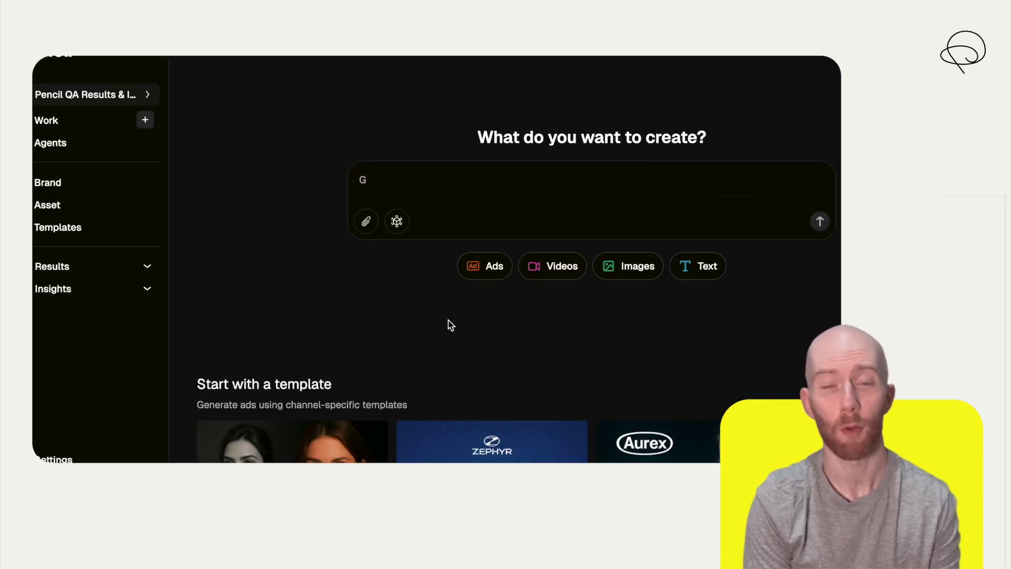
{"action": "type", "text": "enerate a branded l"}
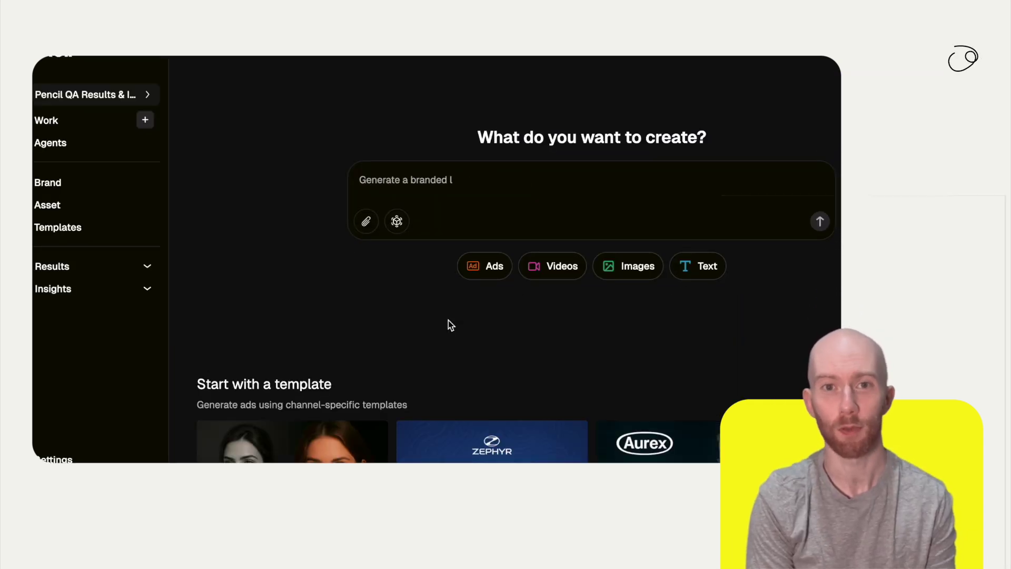
{"action": "type", "text": "anding page for le"}
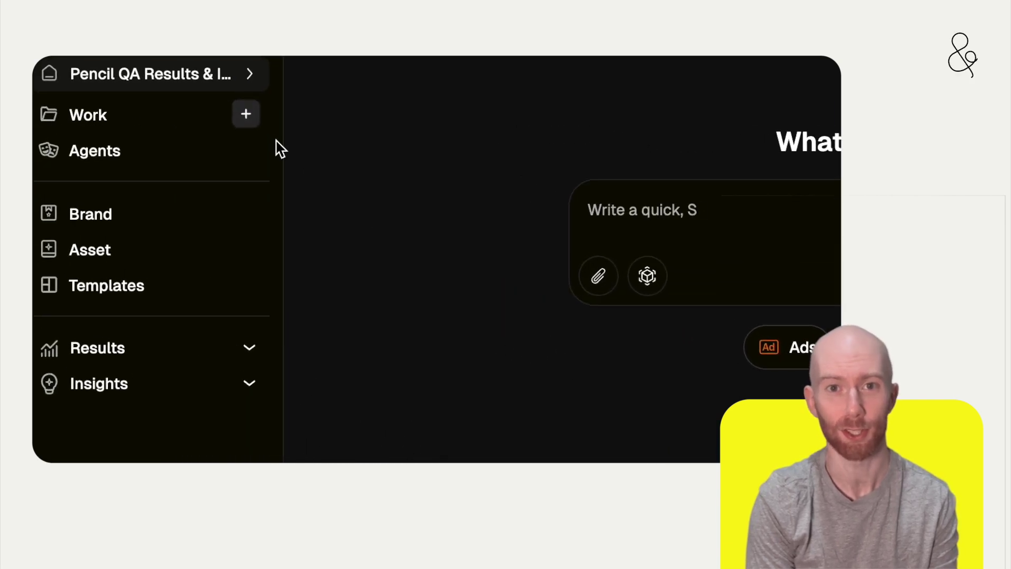
{"action": "left_click", "coordinate": [246, 115]}
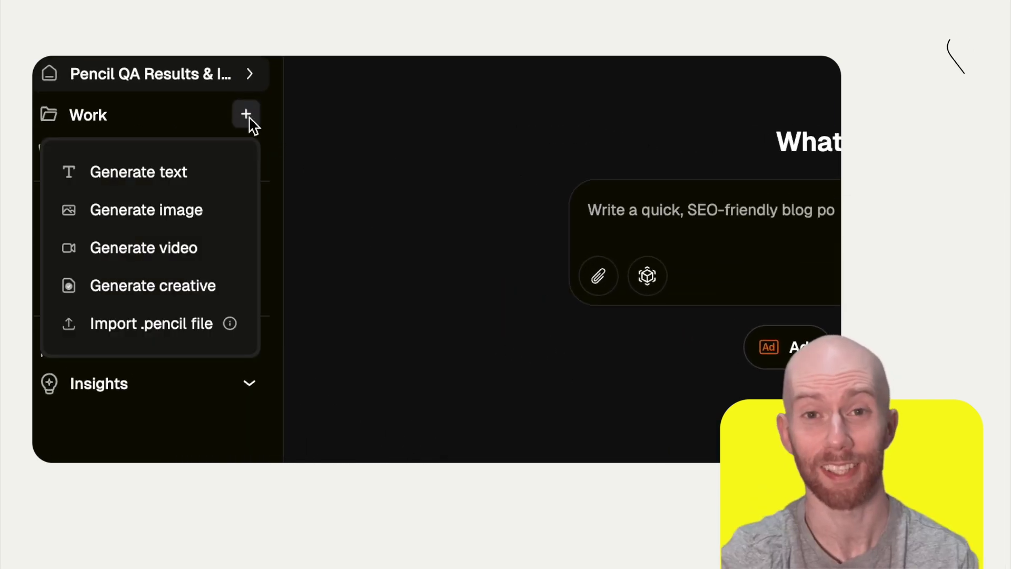
- Start an image generation work with a square 1:1 1080x1080 aspect ratio
{"action": "left_click", "coordinate": [204, 206]}
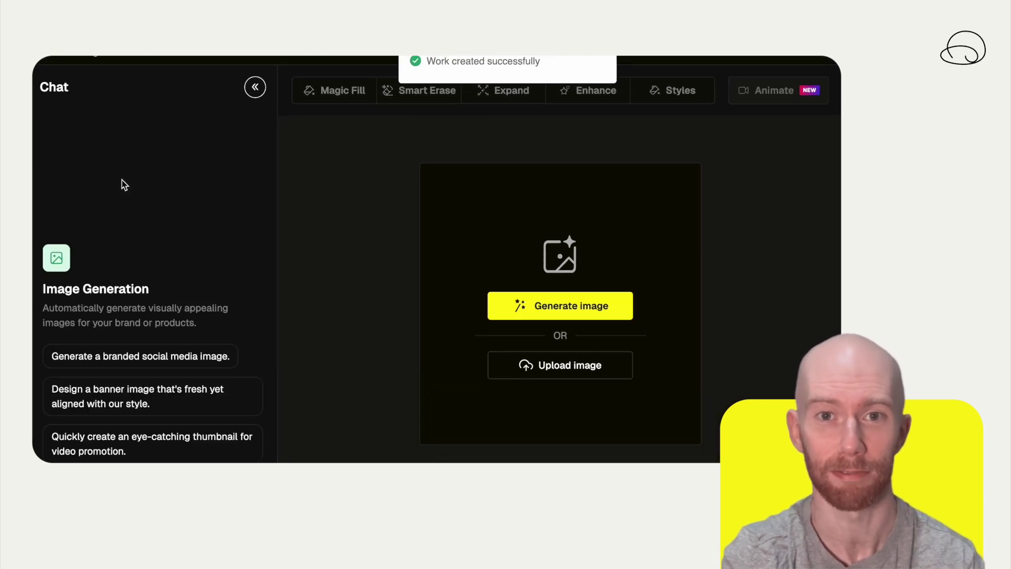
{"action": "left_click", "coordinate": [38, 135]}
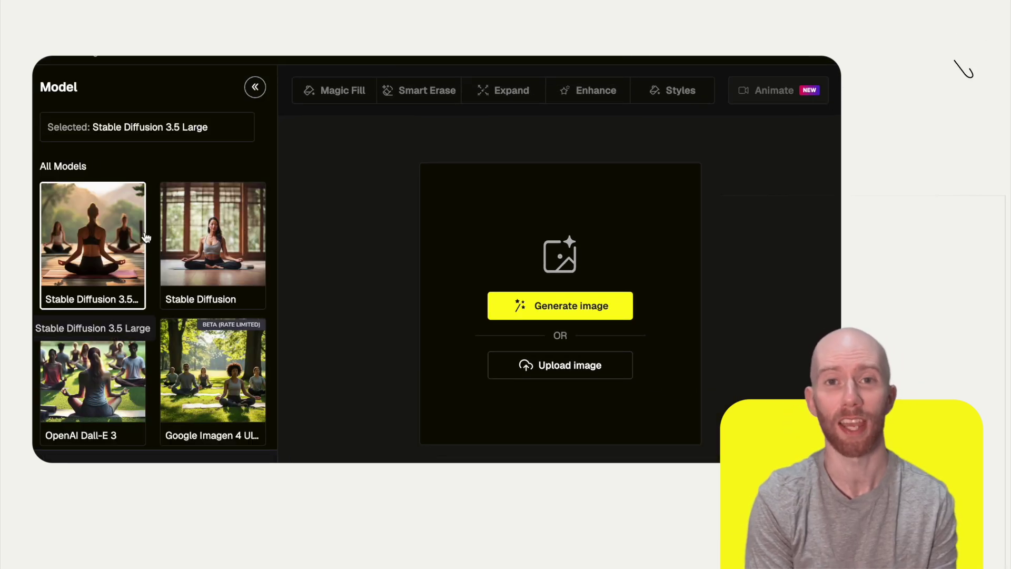
{"action": "scroll", "coordinate": [145, 236], "scroll_direction": "down", "scroll_amount": 2}
{"action": "scroll", "coordinate": [145, 236], "scroll_direction": "down", "scroll_amount": 2}
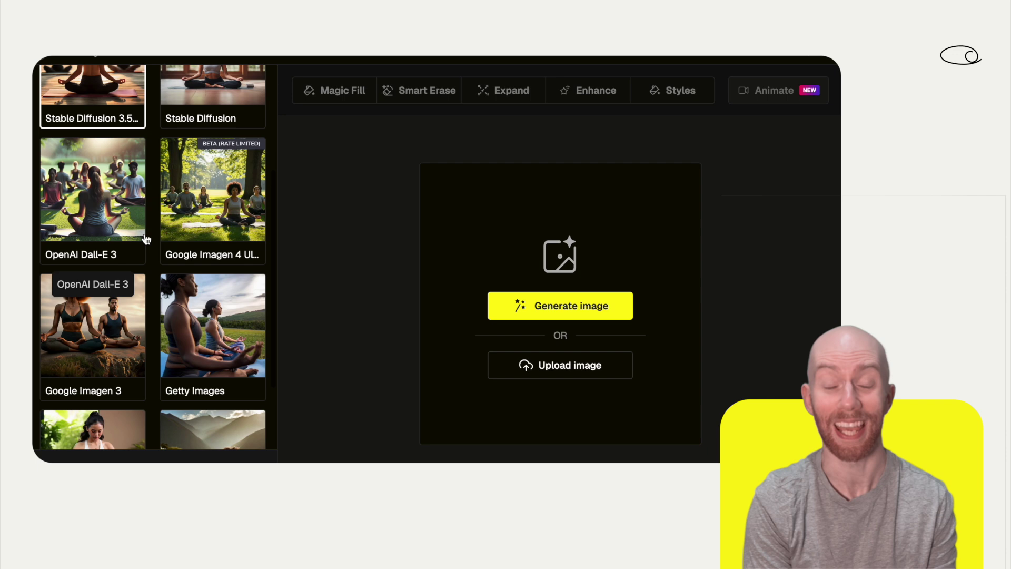
{"action": "scroll", "coordinate": [145, 236], "scroll_direction": "down", "scroll_amount": 2}
{"action": "scroll", "coordinate": [175, 406], "scroll_direction": "down", "scroll_amount": 5}
{"action": "left_click", "coordinate": [164, 379]}
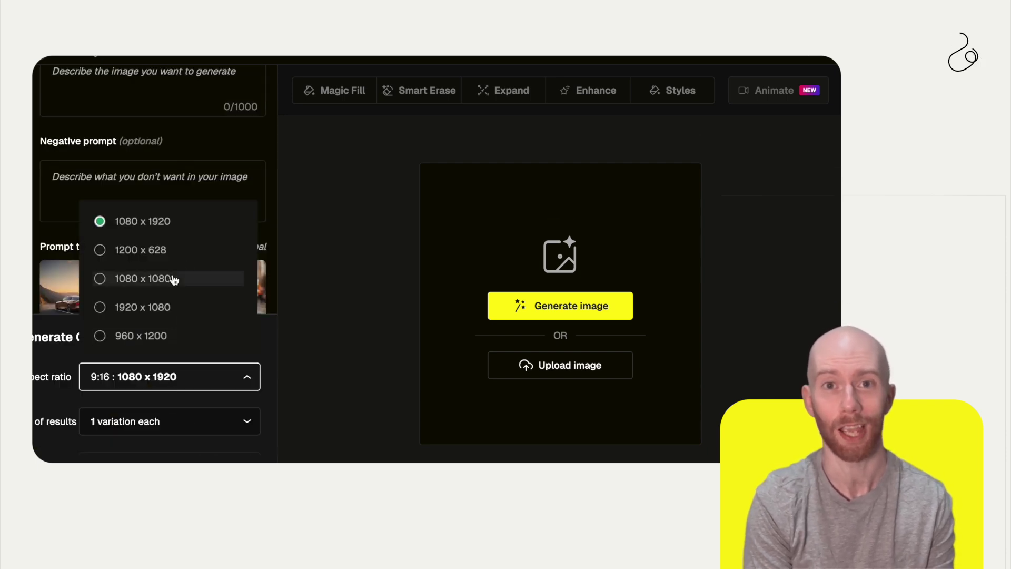
{"action": "left_click", "coordinate": [143, 278]}
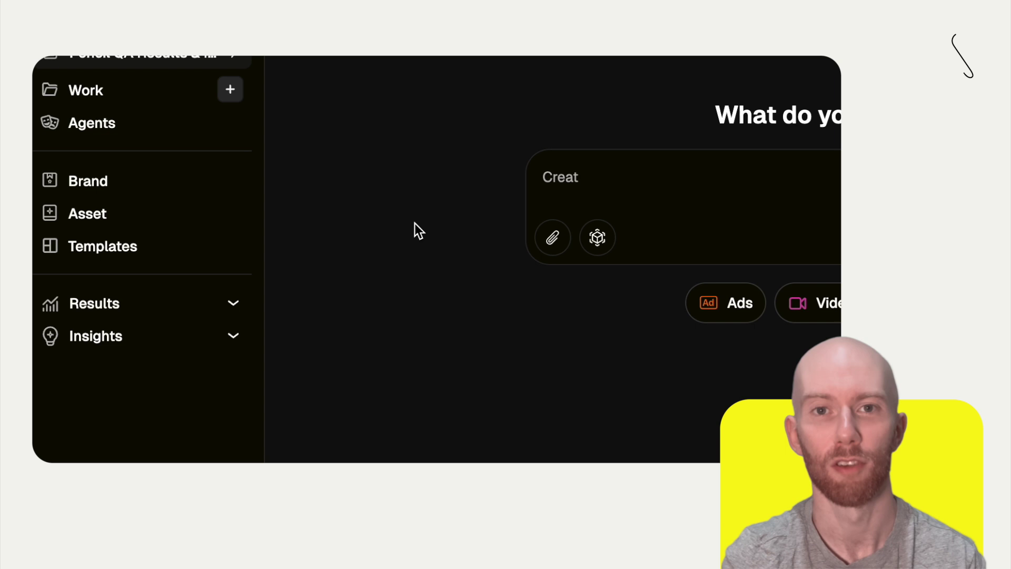
- Start a video generation work, then create a text work of ten Dolceria slogans
{"action": "left_click", "coordinate": [231, 89]}
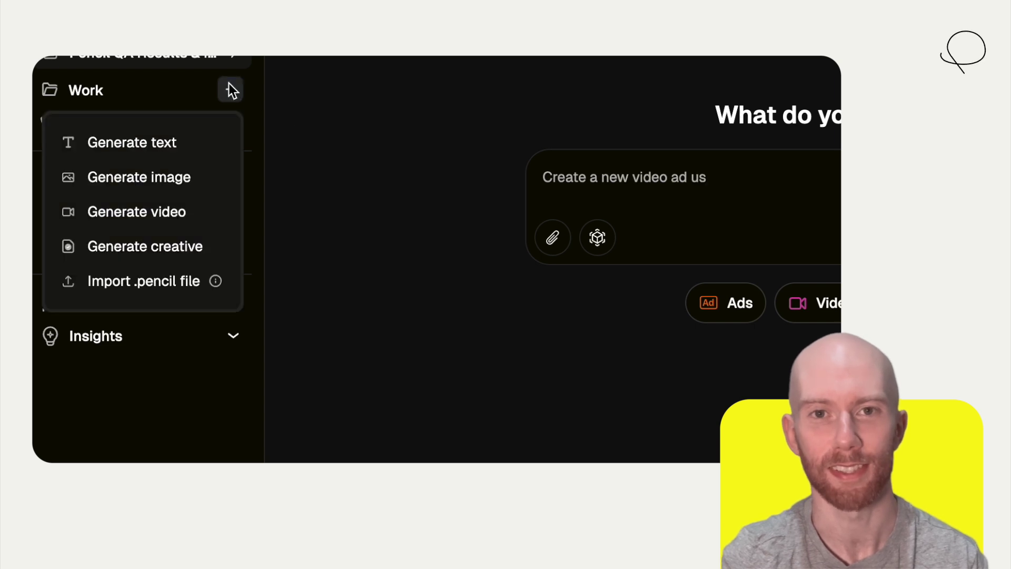
{"action": "left_click", "coordinate": [163, 212]}
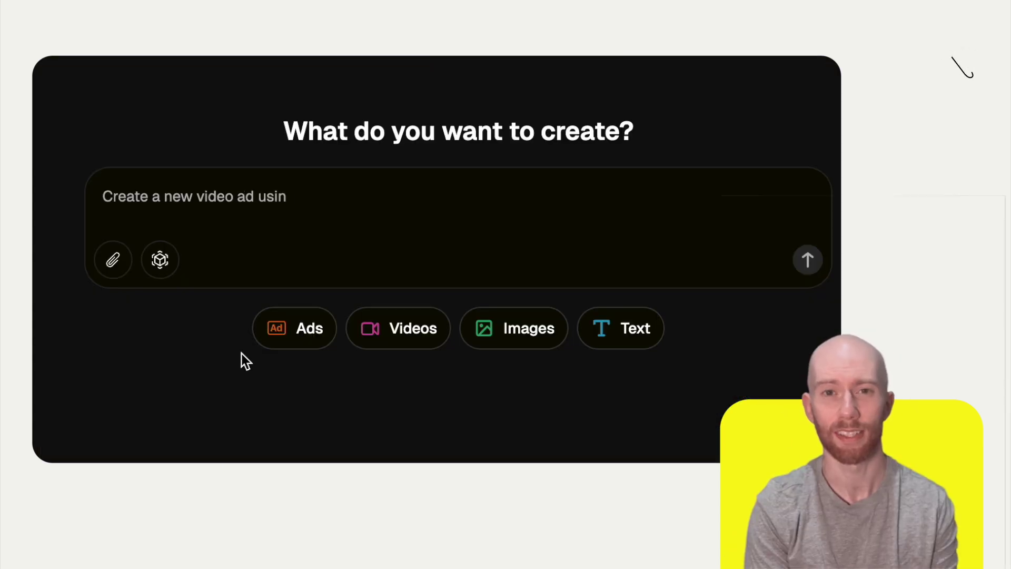
{"action": "type", "text": "g branded templates"}
{"action": "left_click", "coordinate": [632, 336]}
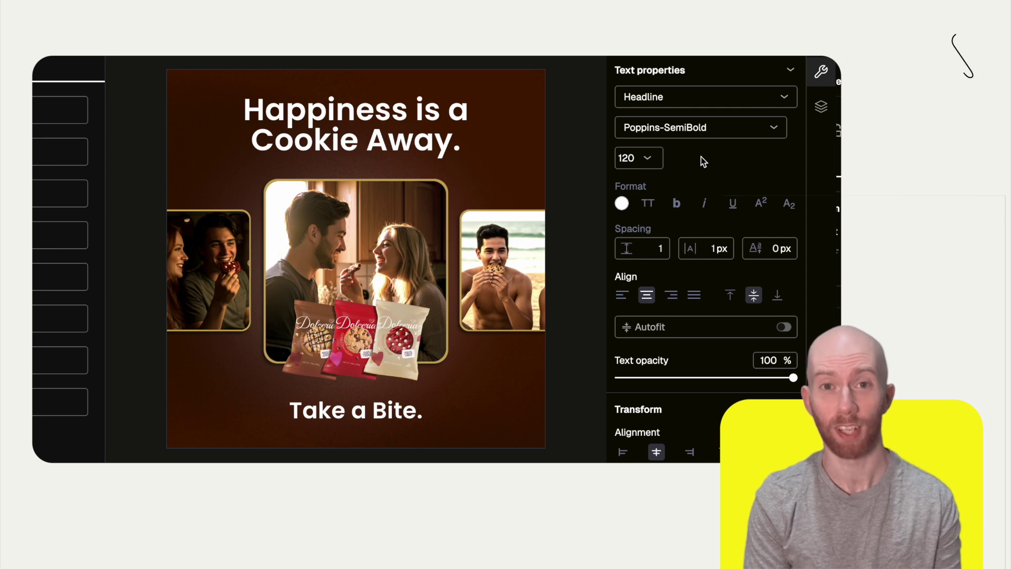
- Set the 'Take a Bite.' tagline to font size 160 and deselect it on the canvas
{"action": "left_click", "coordinate": [628, 158]}
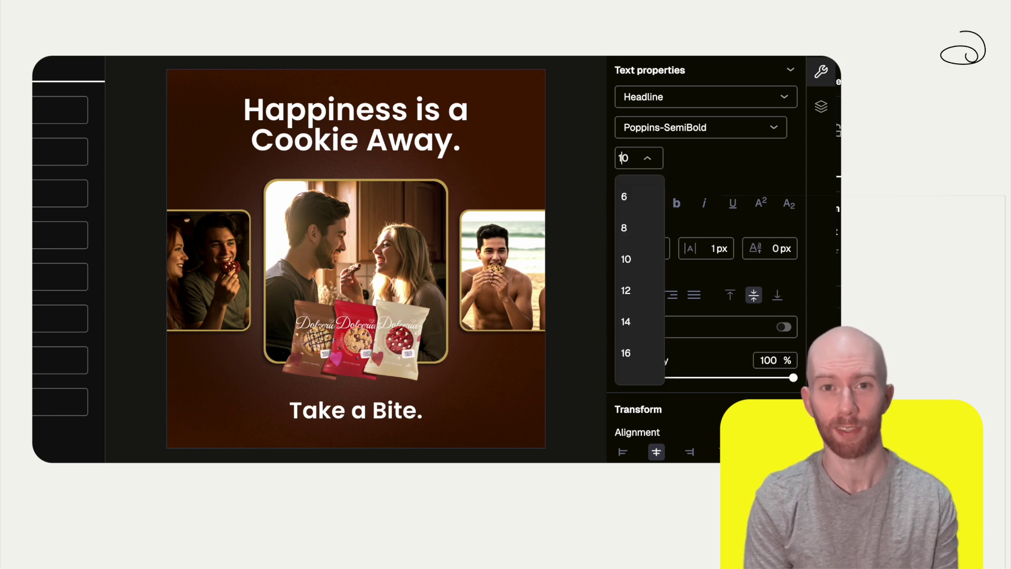
{"action": "type", "text": "160"}
{"action": "key", "text": "Return"}
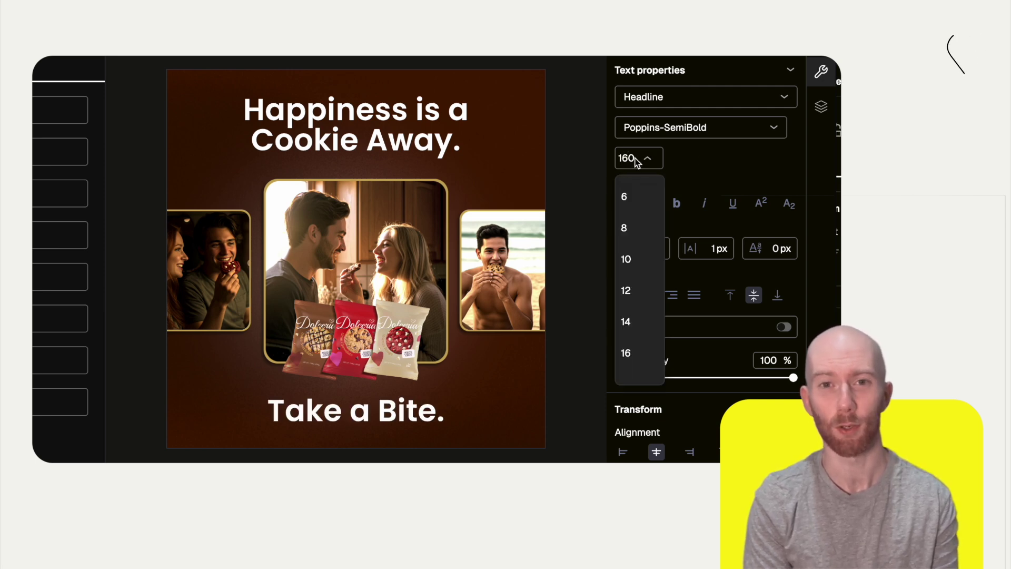
{"action": "left_click", "coordinate": [436, 415]}
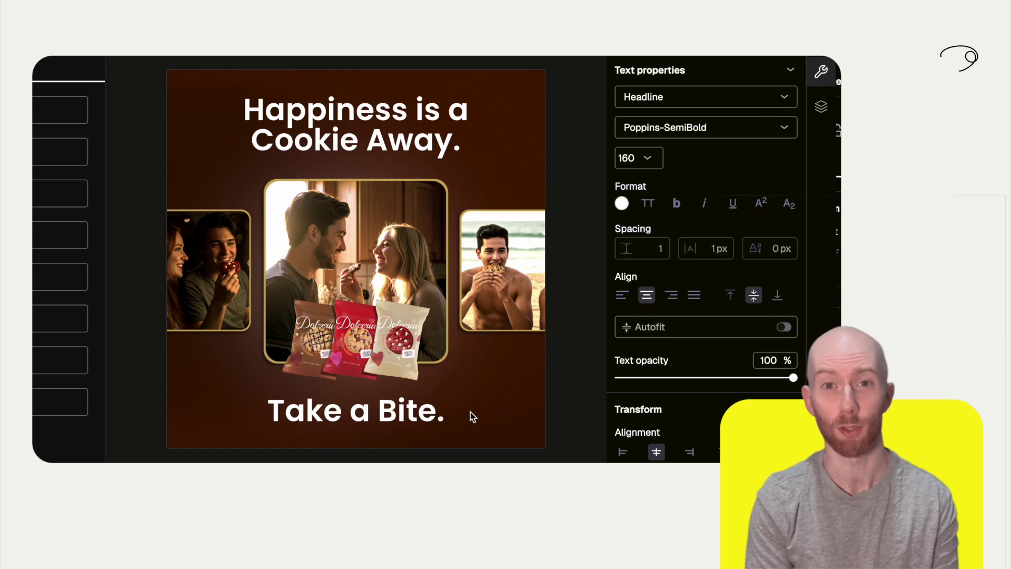
{"action": "left_click", "coordinate": [575, 395]}
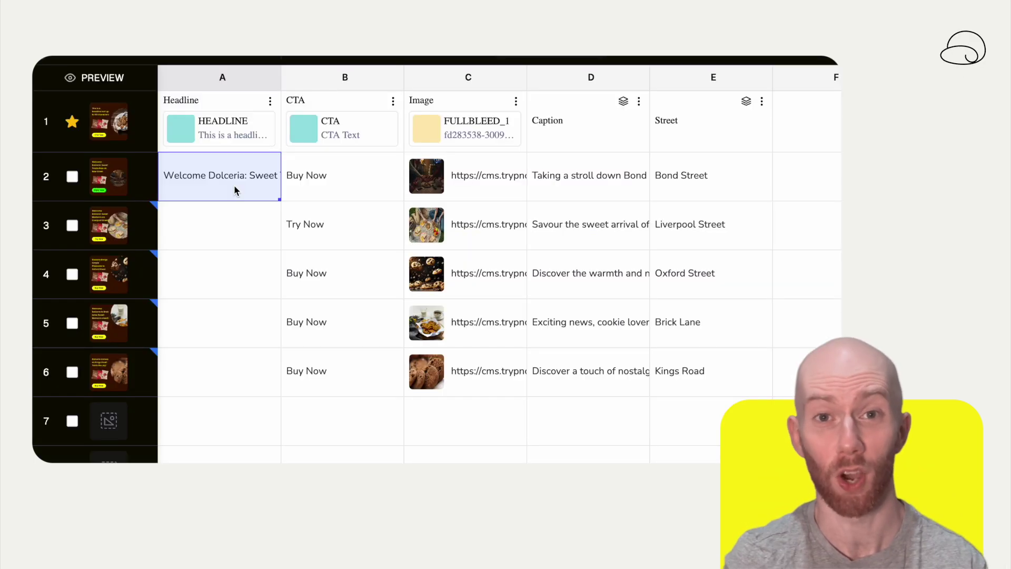
- AI-fill headlines from cell A2 down into rows 3 to 6 of the variations sheet
{"action": "left_click", "coordinate": [234, 185]}
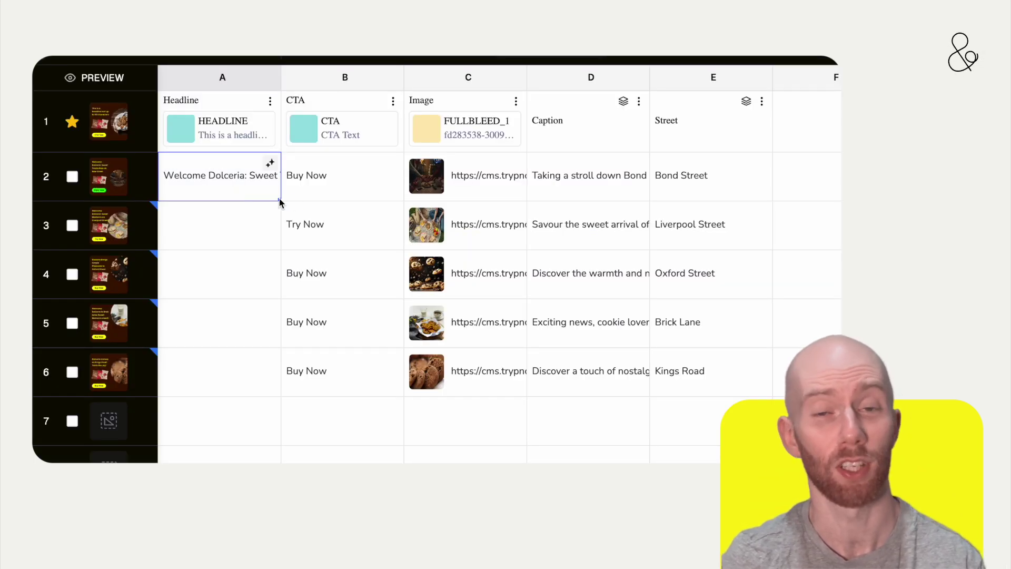
{"action": "left_click_drag", "start_coordinate": [279, 200], "coordinate": [277, 381]}
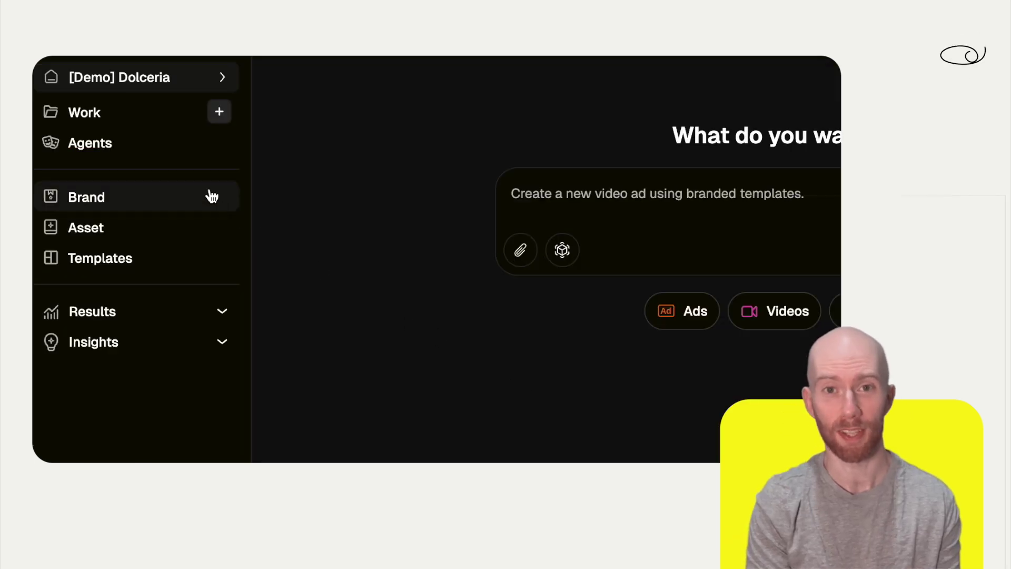
- Send the brand identity action plan suggestion to the Brand Strategy agent
{"action": "left_click", "coordinate": [150, 147]}
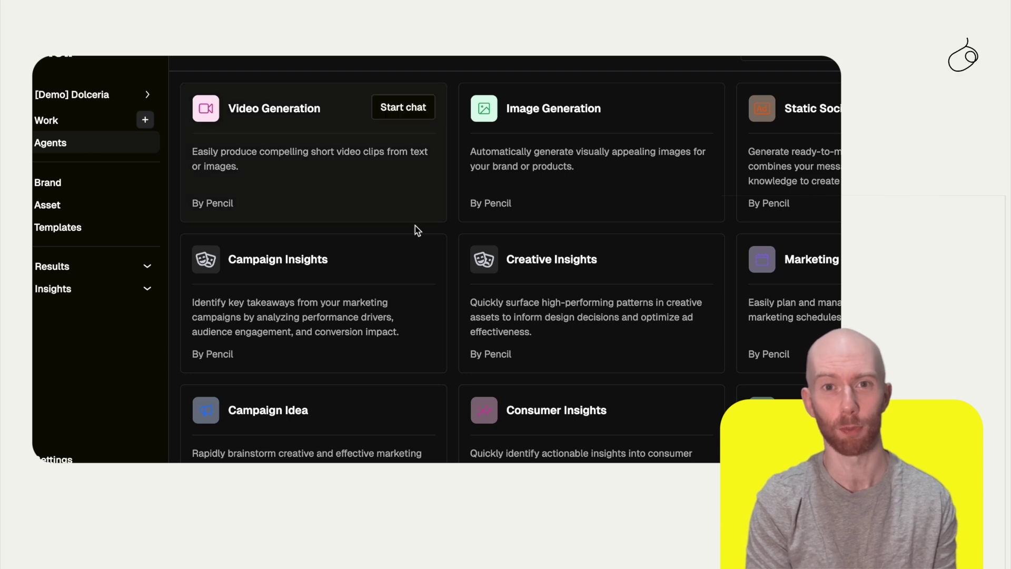
{"action": "scroll", "coordinate": [454, 261], "scroll_direction": "down", "scroll_amount": 3}
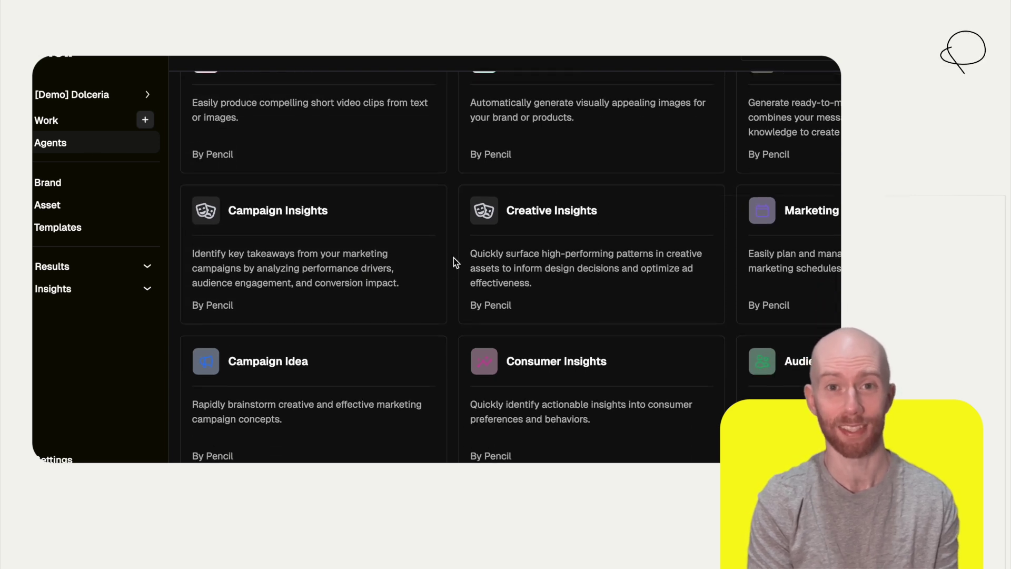
{"action": "scroll", "coordinate": [454, 261], "scroll_direction": "down", "scroll_amount": 2}
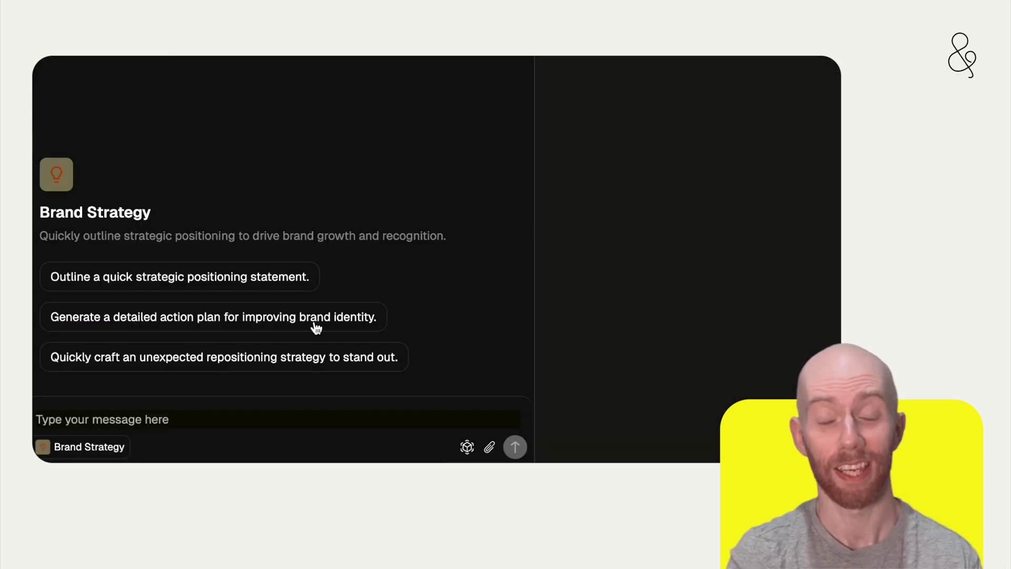
{"action": "left_click", "coordinate": [315, 320]}
{"action": "left_click", "coordinate": [515, 447]}
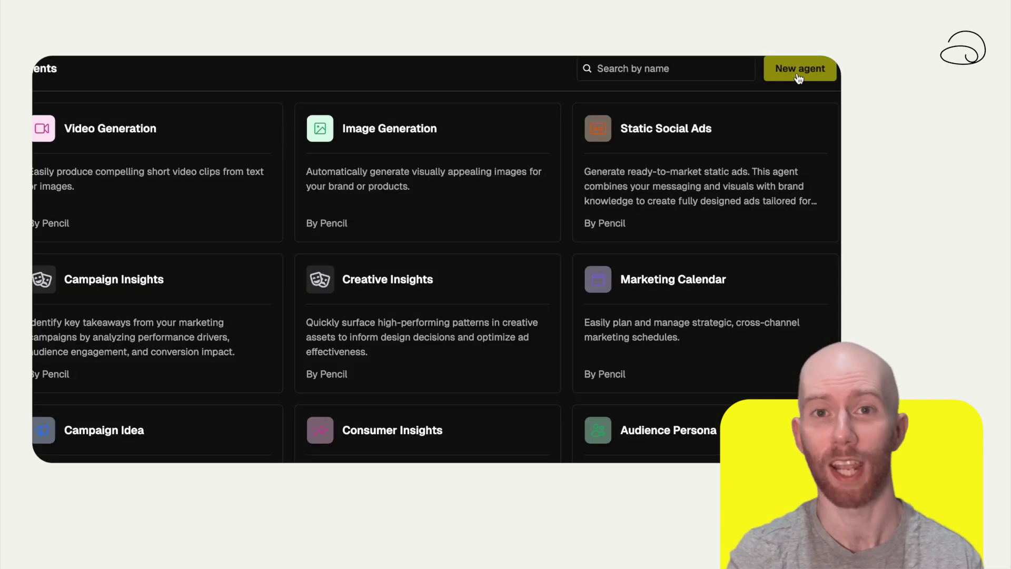
- Begin a new agent's description, then bring up the workspace settings menu
{"action": "left_click", "coordinate": [797, 70]}
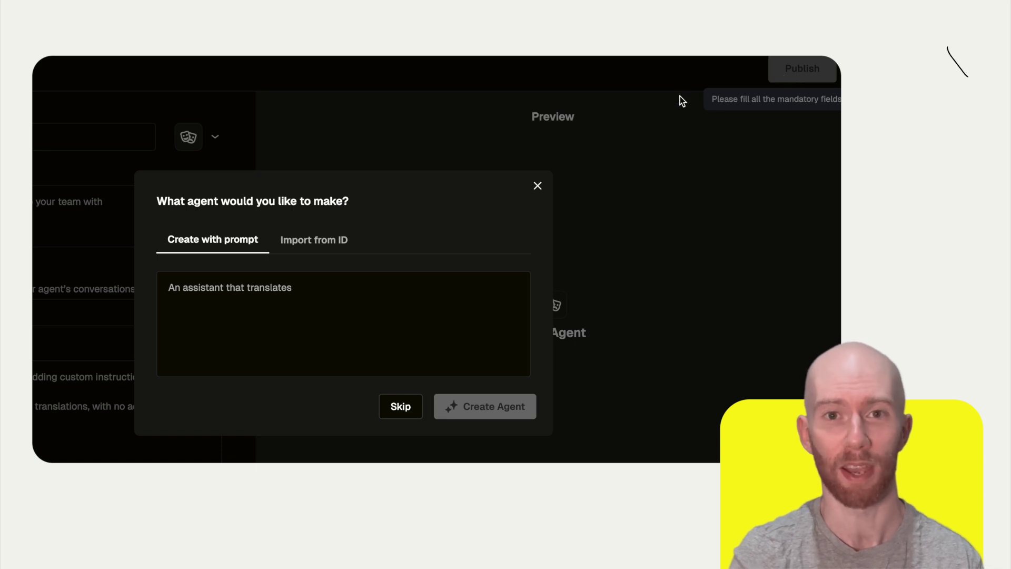
{"action": "left_click", "coordinate": [342, 293]}
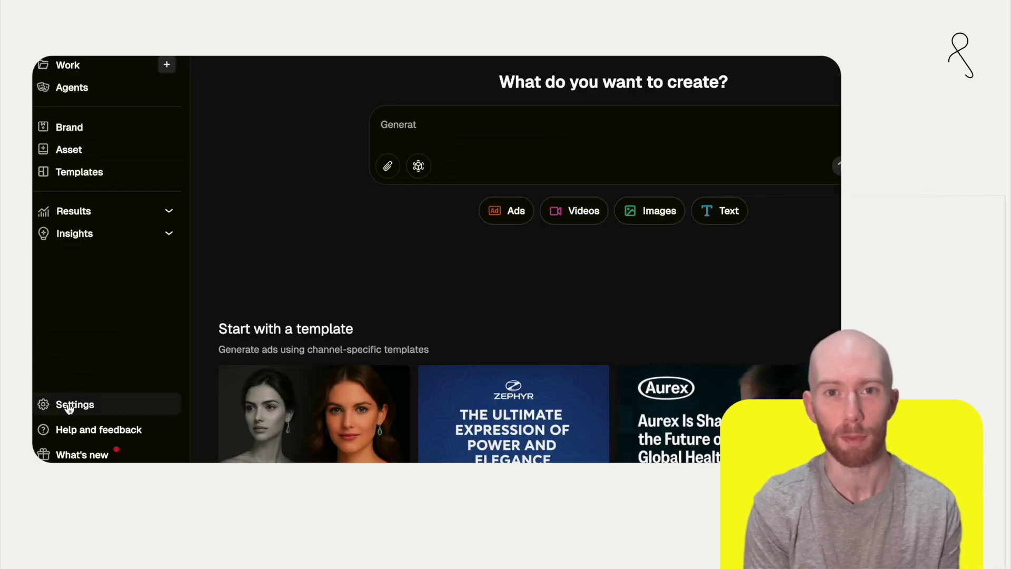
{"action": "left_click", "coordinate": [75, 404]}
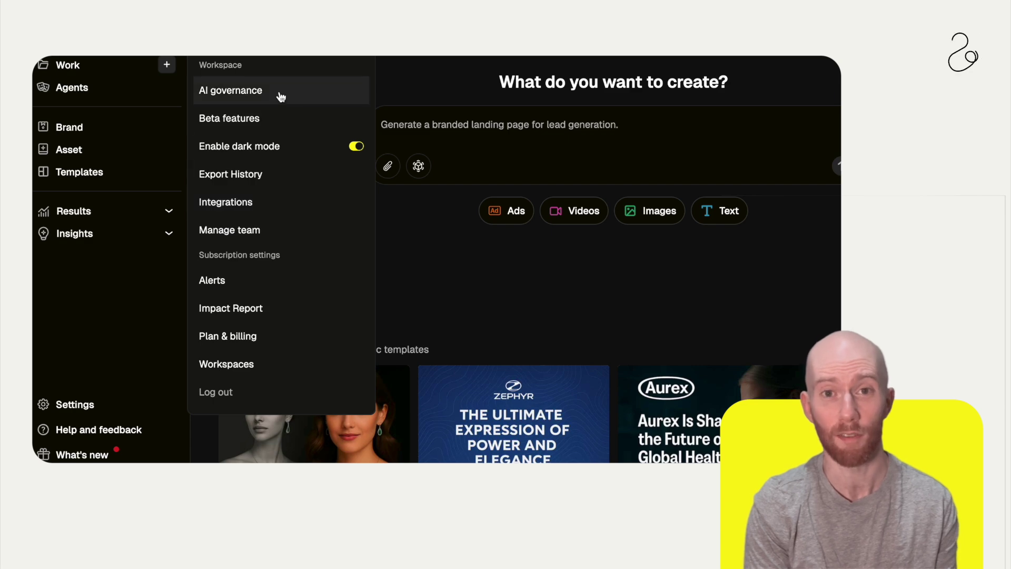
{"action": "scroll", "coordinate": [197, 202], "scroll_direction": "down", "scroll_amount": 5}
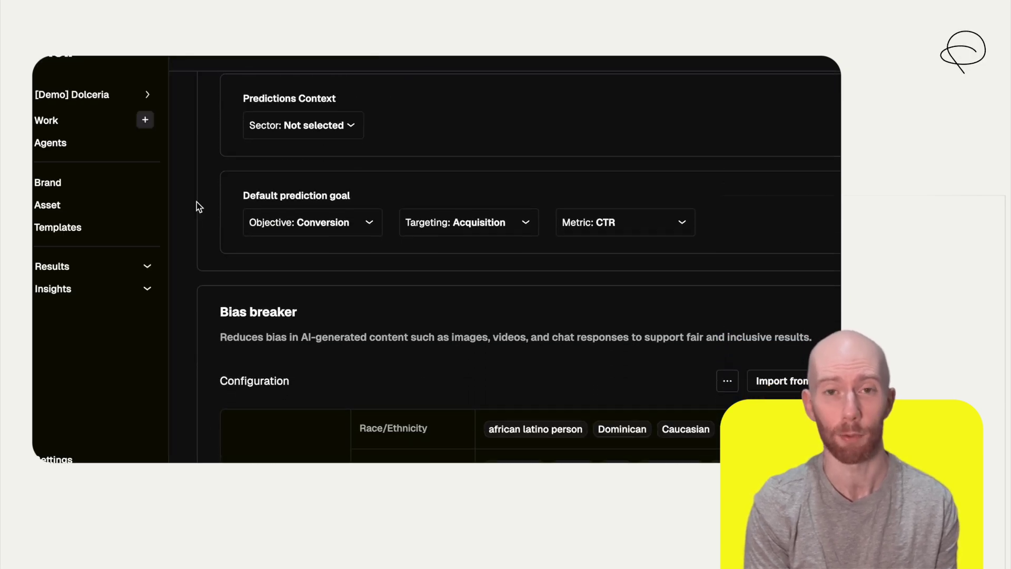
{"action": "scroll", "coordinate": [197, 202], "scroll_direction": "down", "scroll_amount": 2}
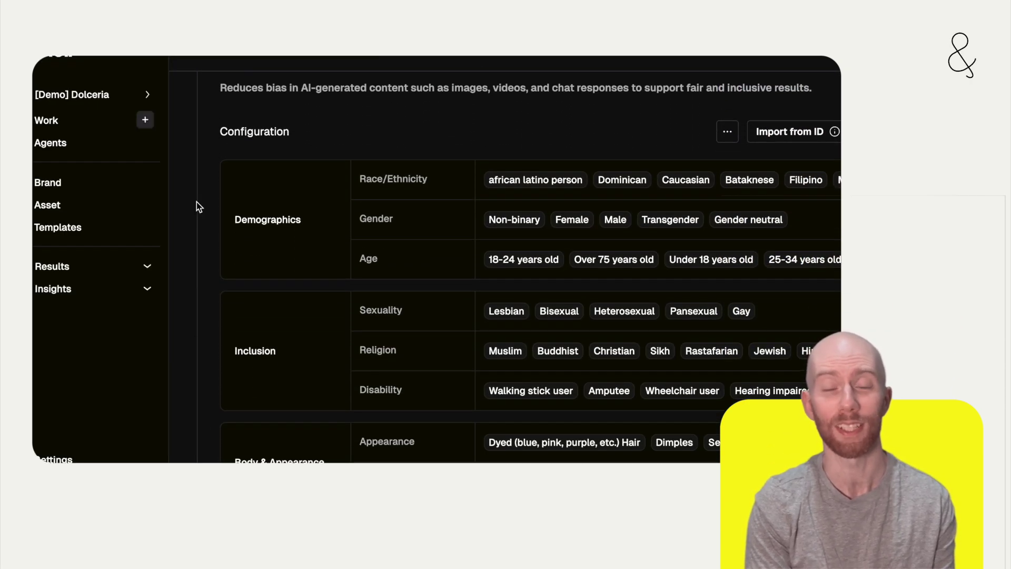
{"action": "scroll", "coordinate": [197, 202], "scroll_direction": "down", "scroll_amount": 2}
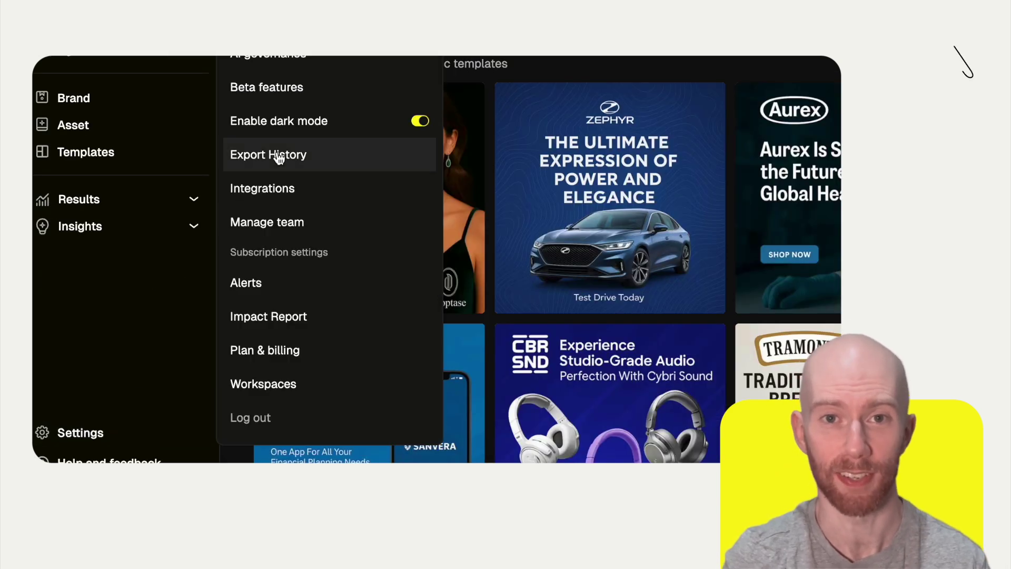
- Enable the Email Editor beta feature and confirm it
{"action": "left_click", "coordinate": [266, 87]}
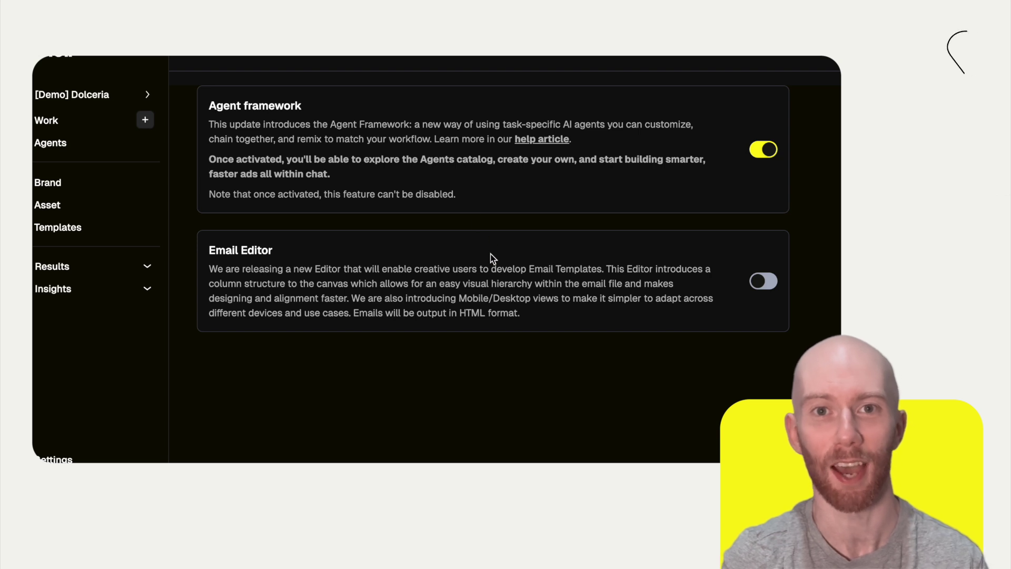
{"action": "left_click", "coordinate": [763, 282]}
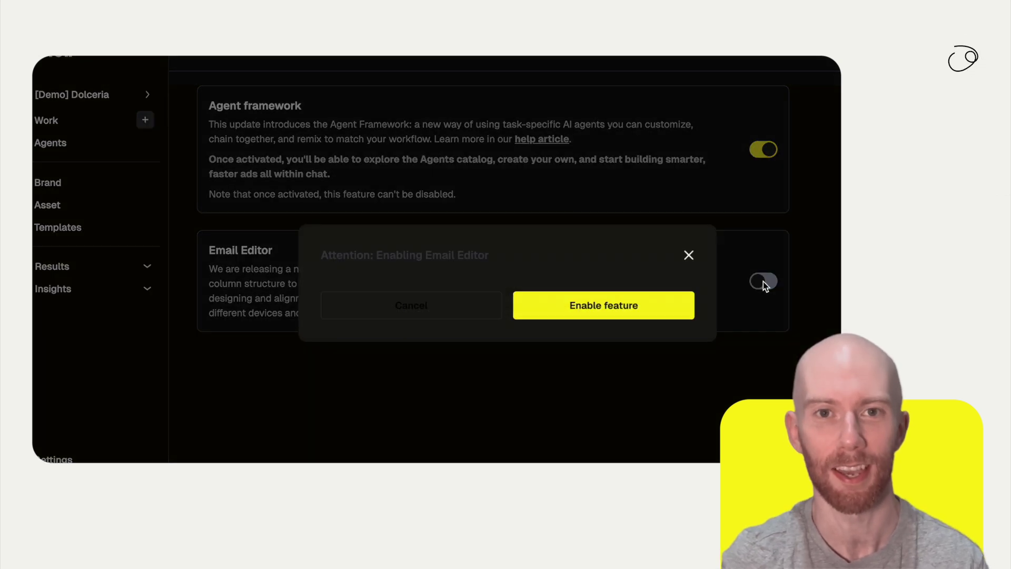
{"action": "left_click", "coordinate": [666, 304]}
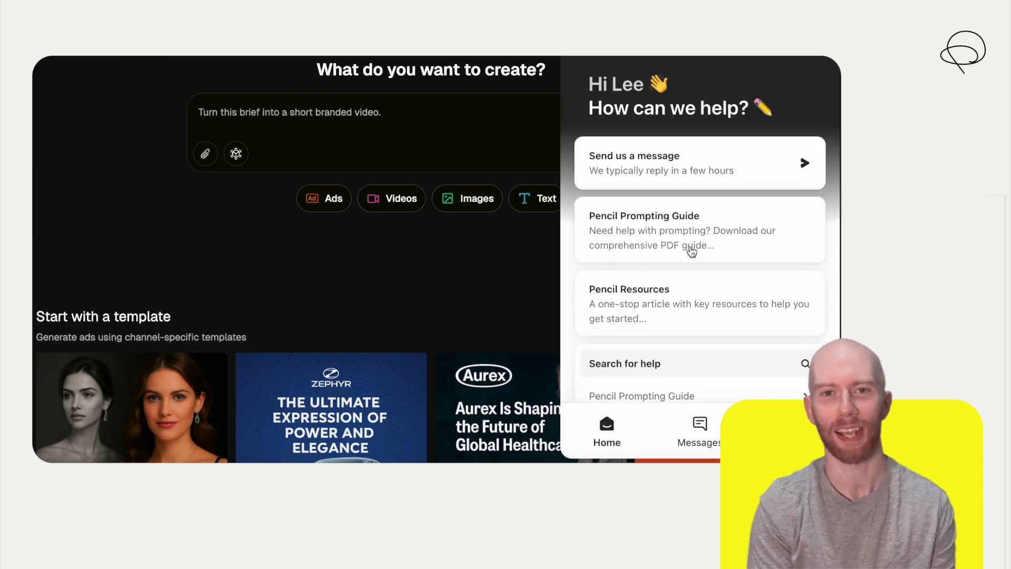
{"action": "scroll", "coordinate": [690, 250], "scroll_direction": "down", "scroll_amount": 2}
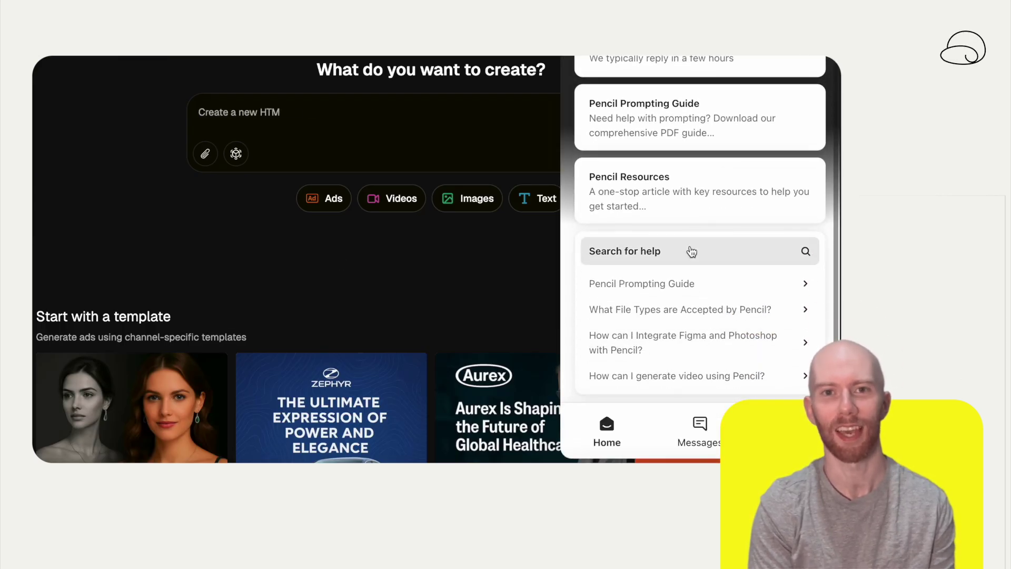
- View the Figma and Photoshop integration article with the Figma plugin section expanded
{"action": "left_click", "coordinate": [698, 344]}
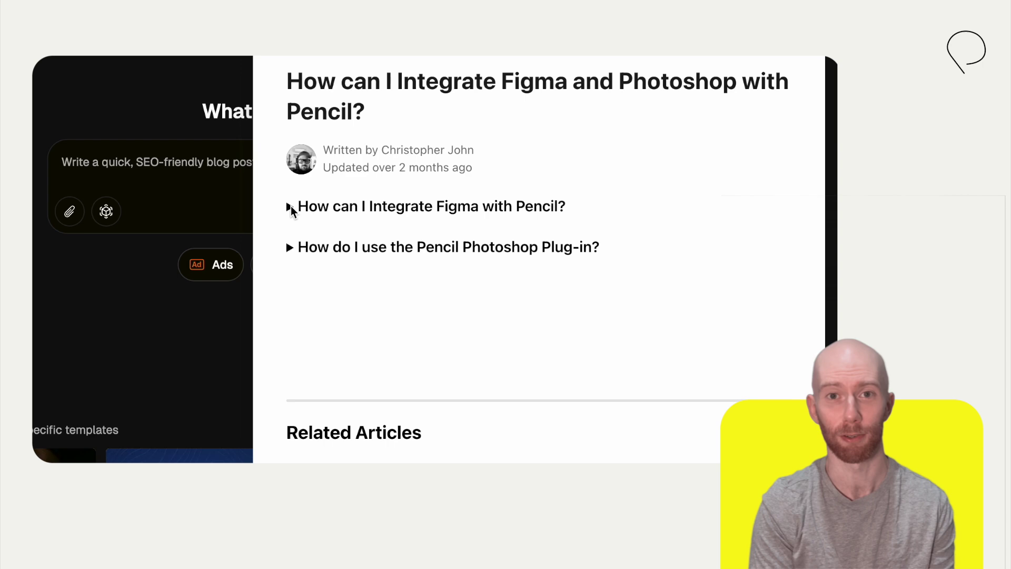
{"action": "left_click", "coordinate": [291, 208]}
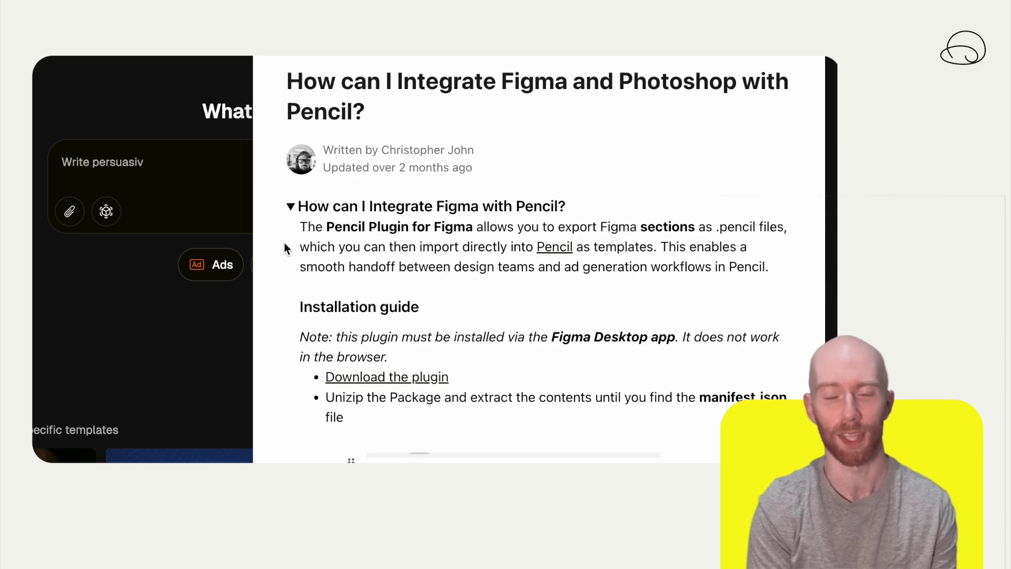
{"action": "scroll", "coordinate": [288, 286], "scroll_direction": "down", "scroll_amount": 3}
{"action": "scroll", "coordinate": [287, 286], "scroll_direction": "down", "scroll_amount": 2}
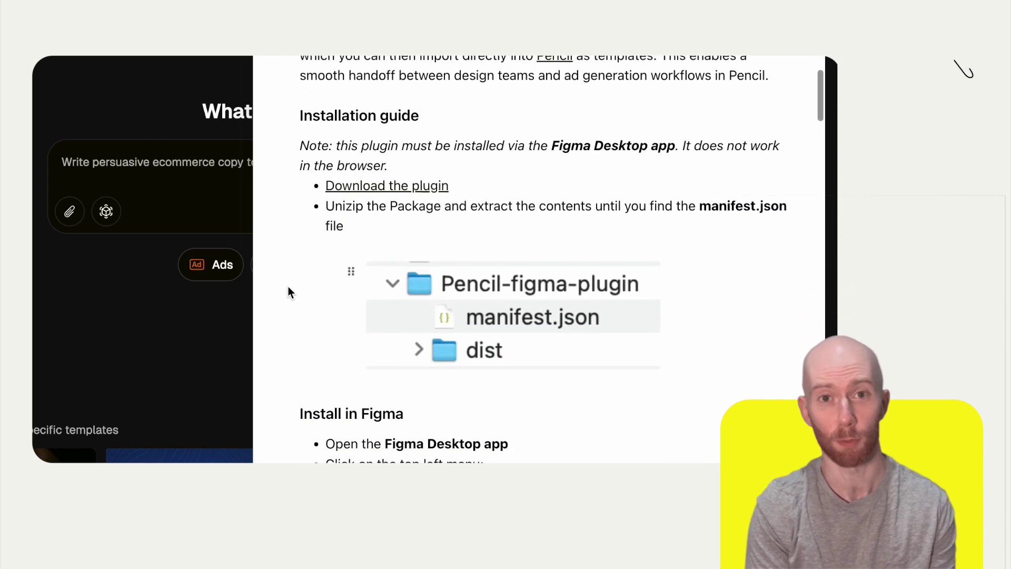
{"action": "scroll", "coordinate": [287, 292], "scroll_direction": "down", "scroll_amount": 3}
{"action": "scroll", "coordinate": [288, 292], "scroll_direction": "down", "scroll_amount": 3}
{"action": "scroll", "coordinate": [288, 292], "scroll_direction": "down", "scroll_amount": 3}
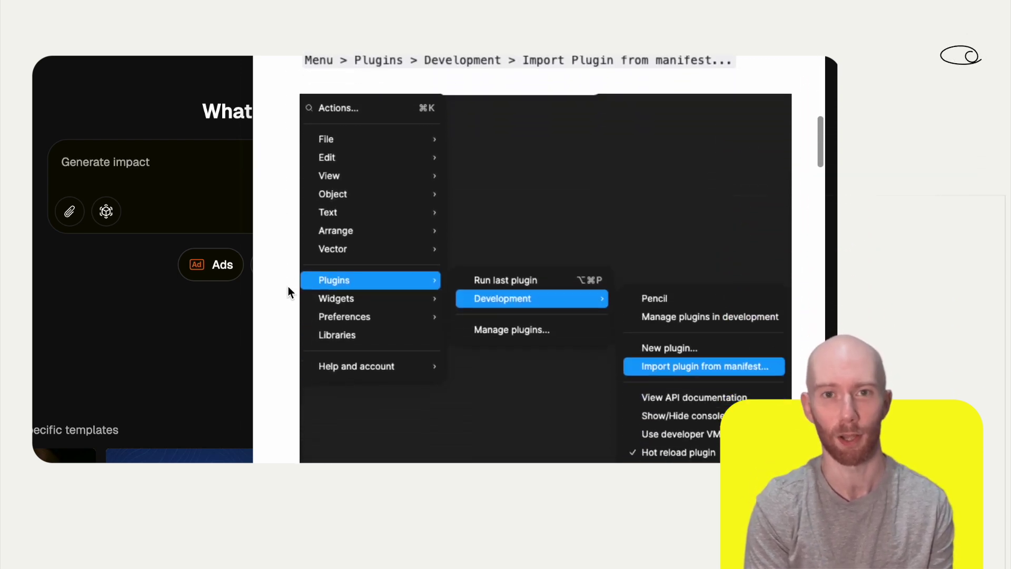